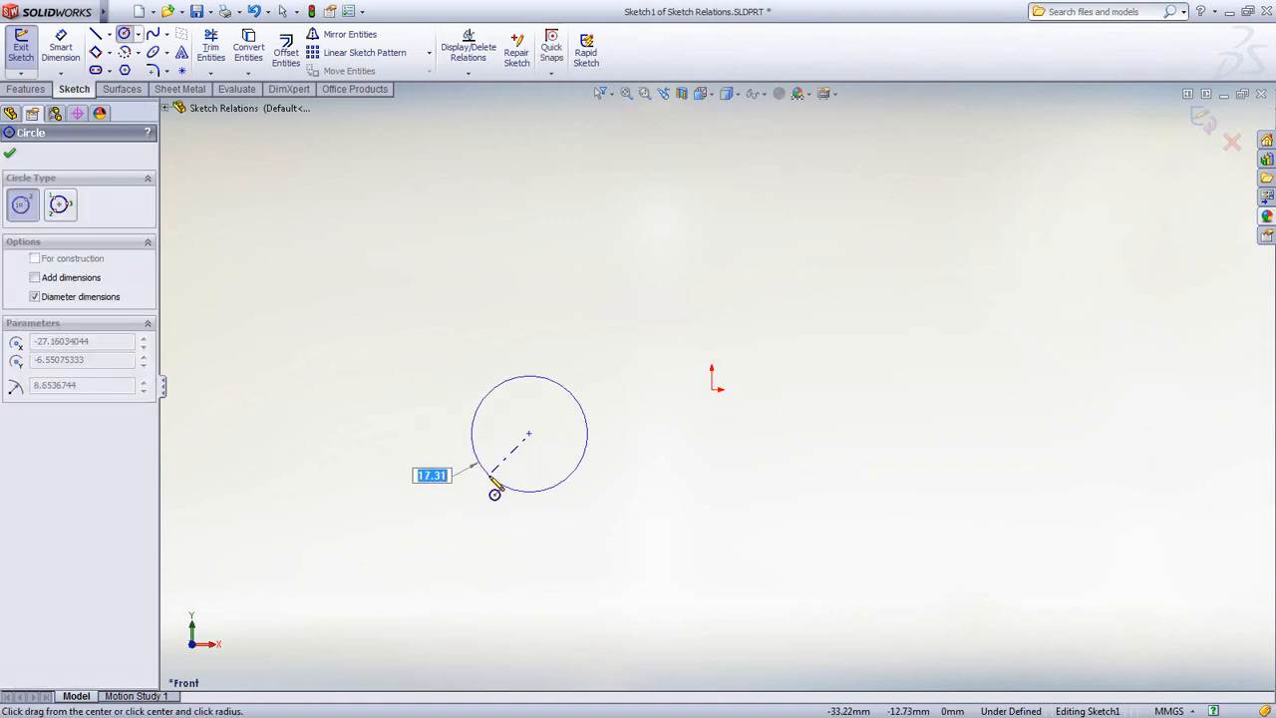
# Step: Finish the first circle and sketch a second, larger circle to its right
pyautogui.click(497, 481)
pyautogui.click(937, 273)
pyautogui.click(865, 339)
pyautogui.press('Escape')
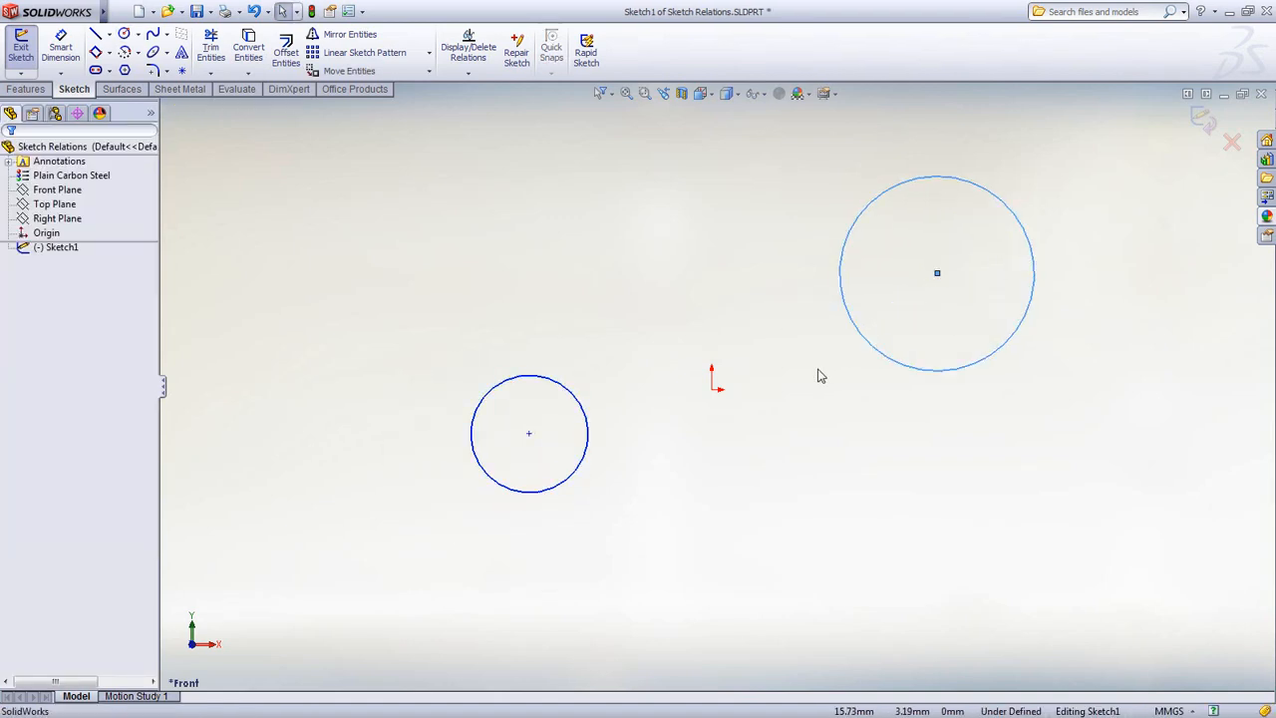
# Step: Draw a construction centerline from the large circle's centre and snap the small circle onto its end
pyautogui.press('s')
pyautogui.click(903, 382)
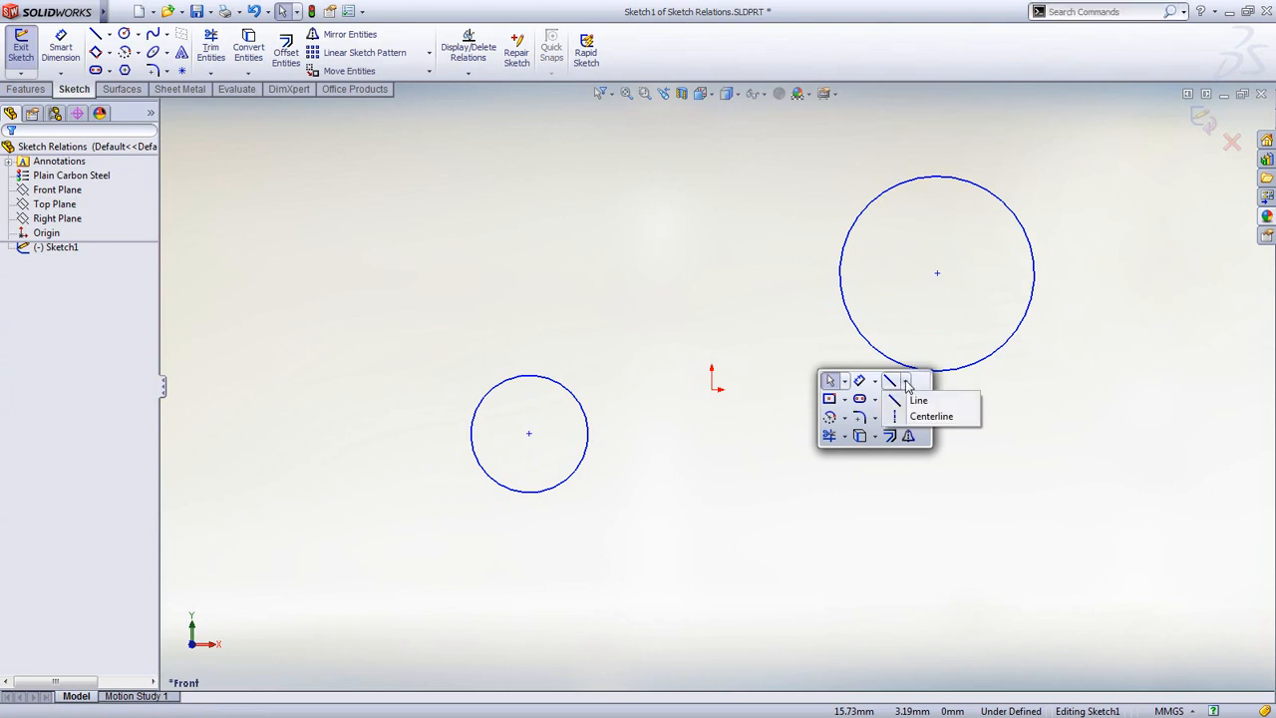
pyautogui.click(911, 416)
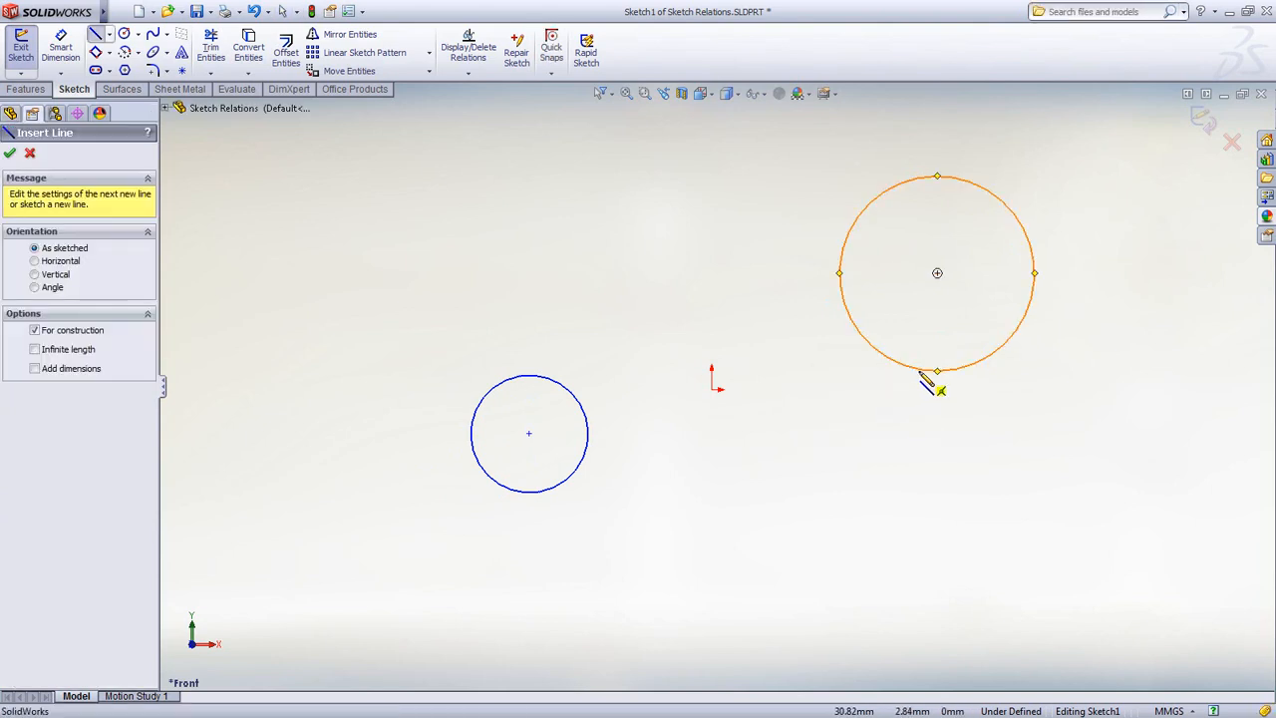
pyautogui.click(937, 274)
pyautogui.click(576, 322)
pyautogui.press('Escape')
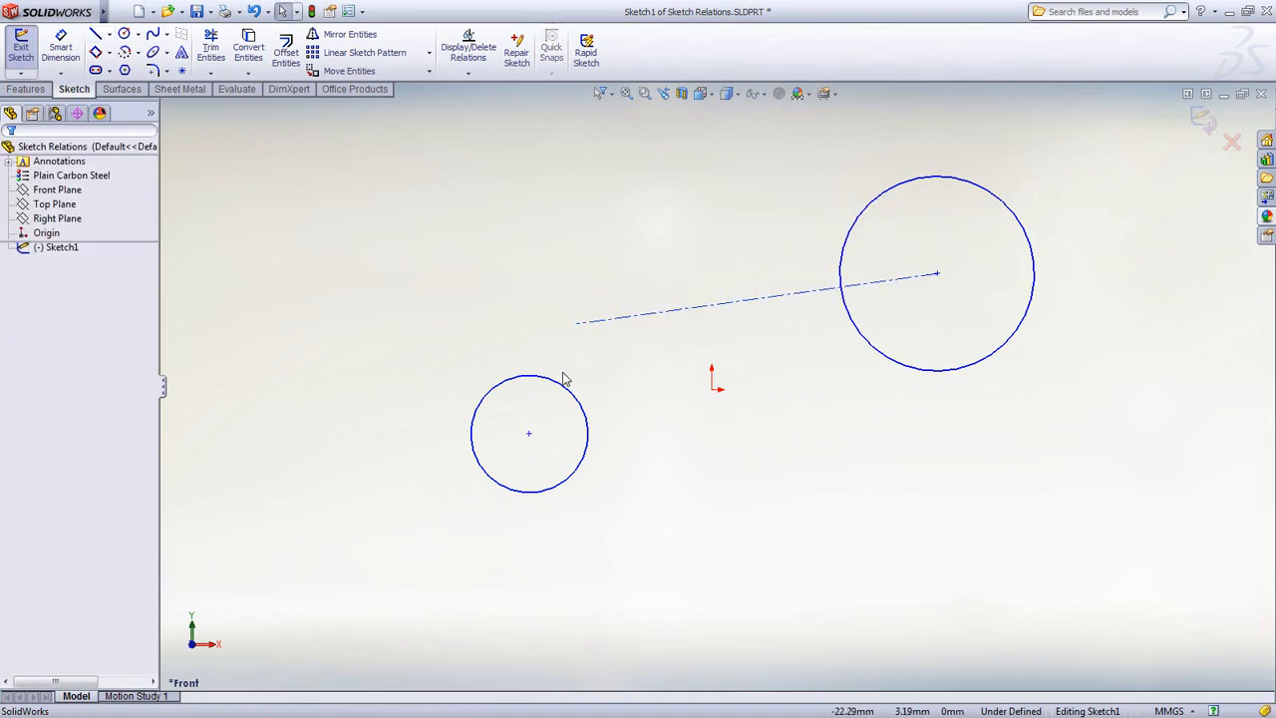
pyautogui.moveTo(530, 434)
pyautogui.mouseDown()
pyautogui.moveTo(576, 439)
pyautogui.moveTo(469, 348)
pyautogui.moveTo(468, 332)
pyautogui.moveTo(580, 341)
pyautogui.moveTo(570, 412)
pyautogui.moveTo(498, 513)
pyautogui.mouseUp()
# Step: Make the centerline horizontal and place the origin at its midpoint
pyautogui.moveTo(937, 277); pyautogui.dragTo(933, 402)
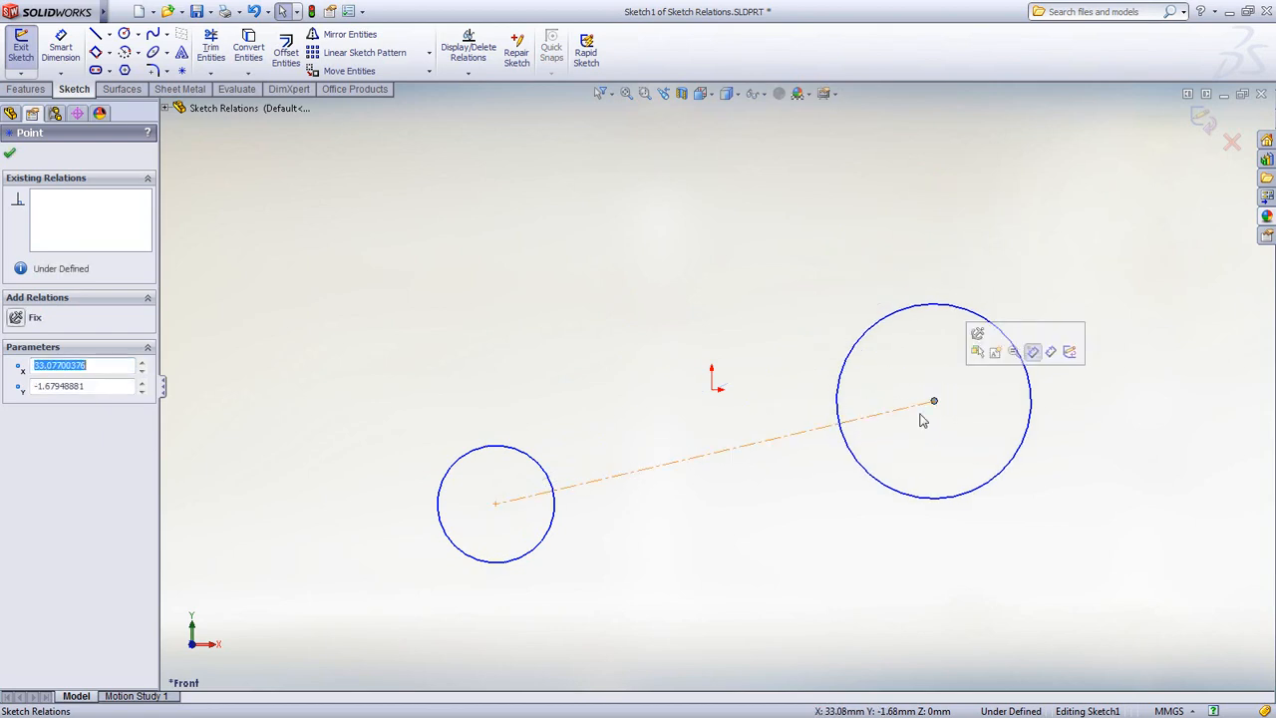
pyautogui.click(714, 460)
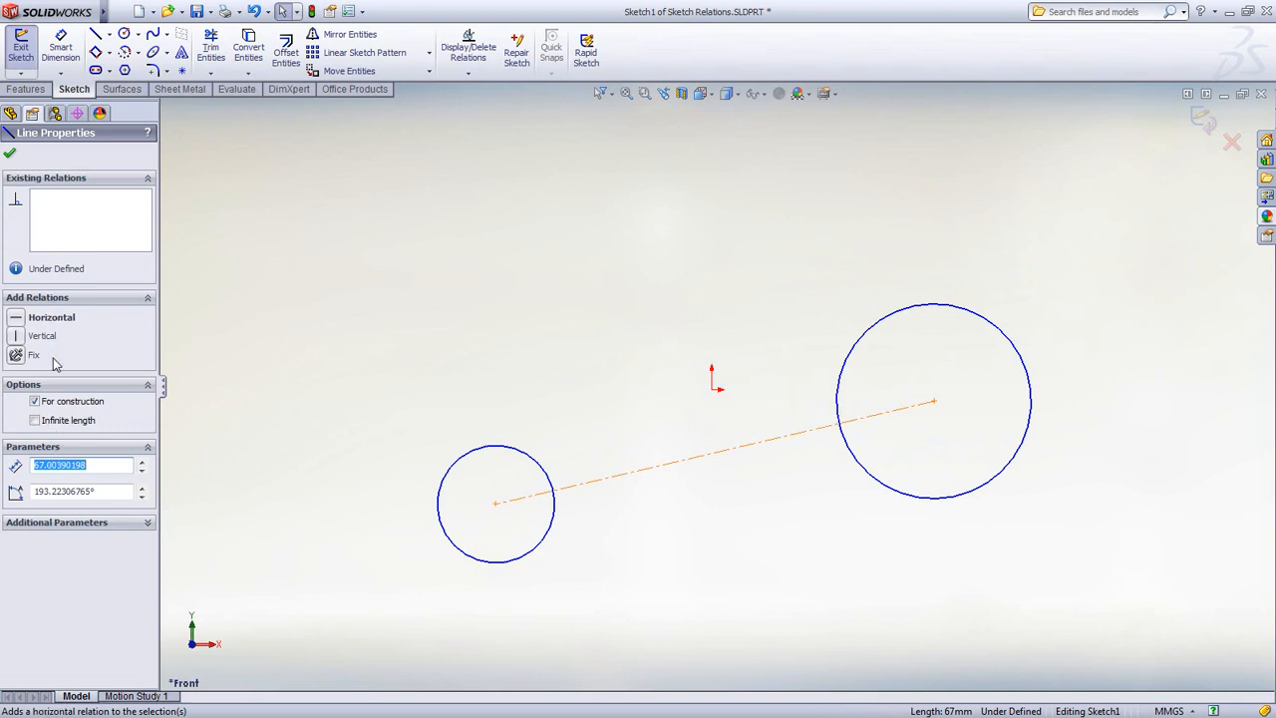
pyautogui.click(52, 319)
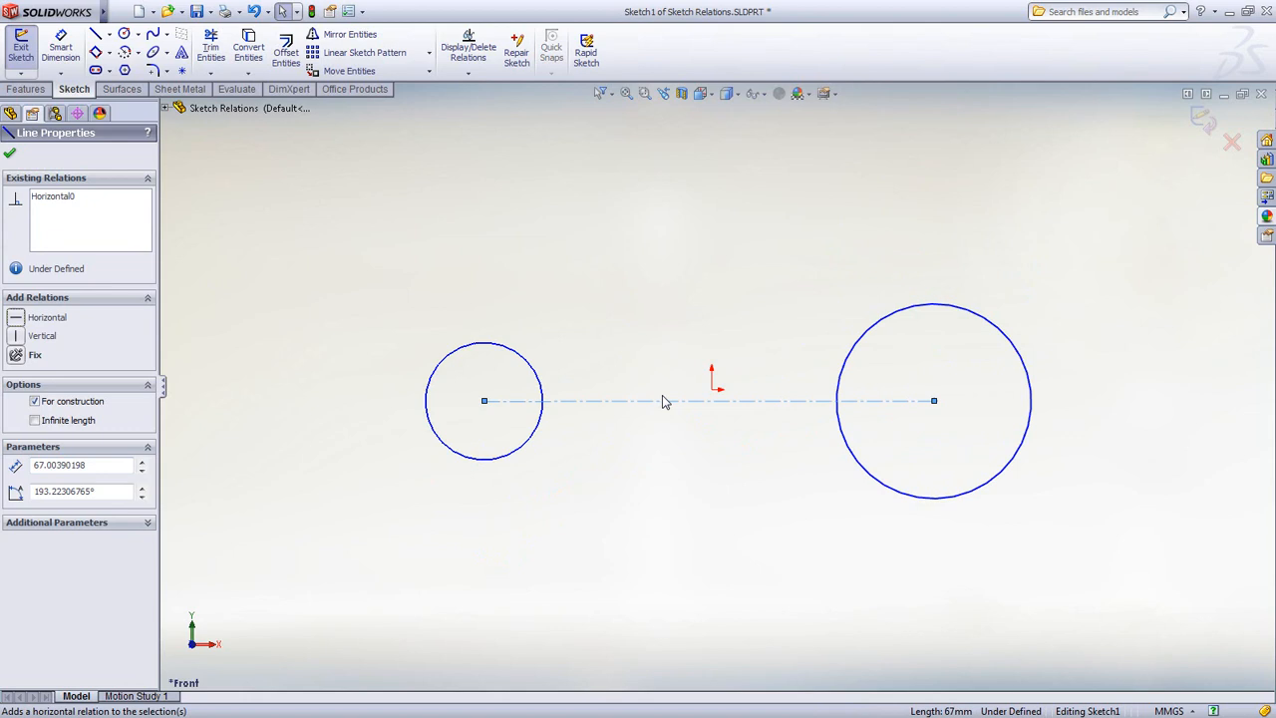
pyautogui.keyDown('ctrl'); pyautogui.click(711, 389); pyautogui.keyUp('ctrl')
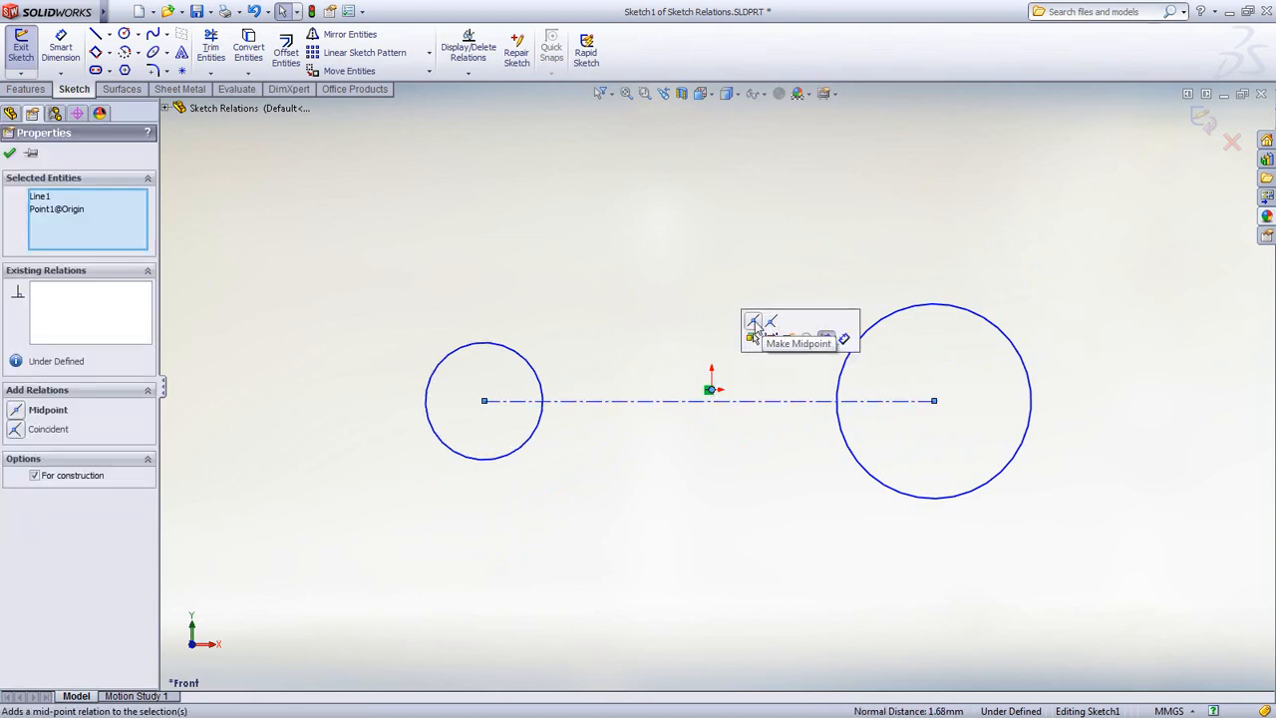
pyautogui.click(754, 329)
# Step: Make both circles equal in size, then drag them to check they move and resize together
pyautogui.moveTo(891, 362); pyautogui.dragTo(505, 303)
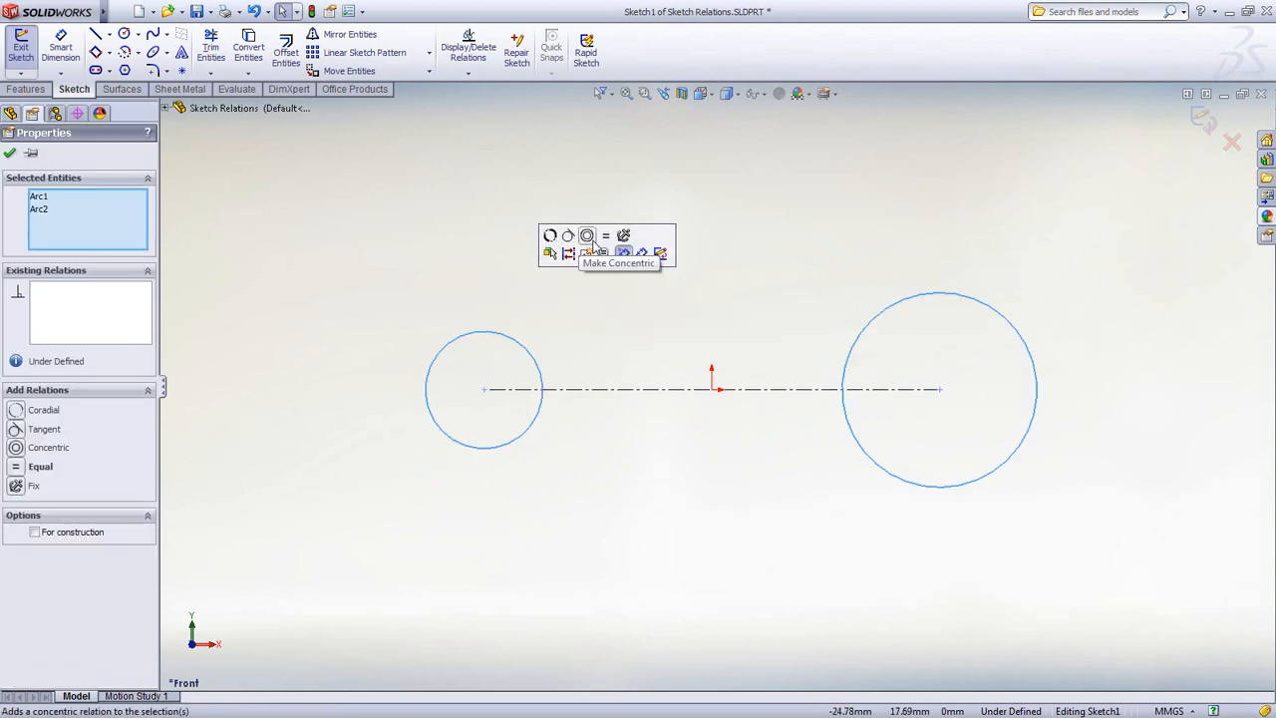
pyautogui.click(602, 239)
pyautogui.press('Escape')
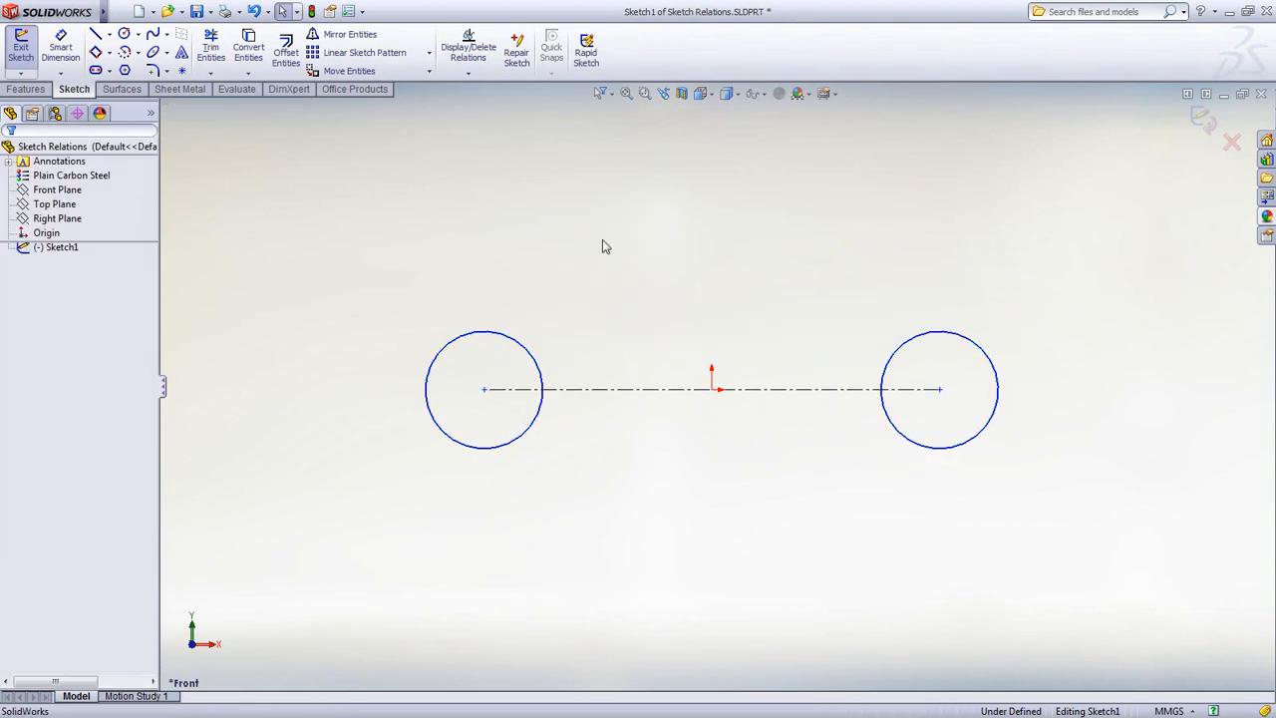
pyautogui.moveTo(485, 390); pyautogui.dragTo(521, 393)
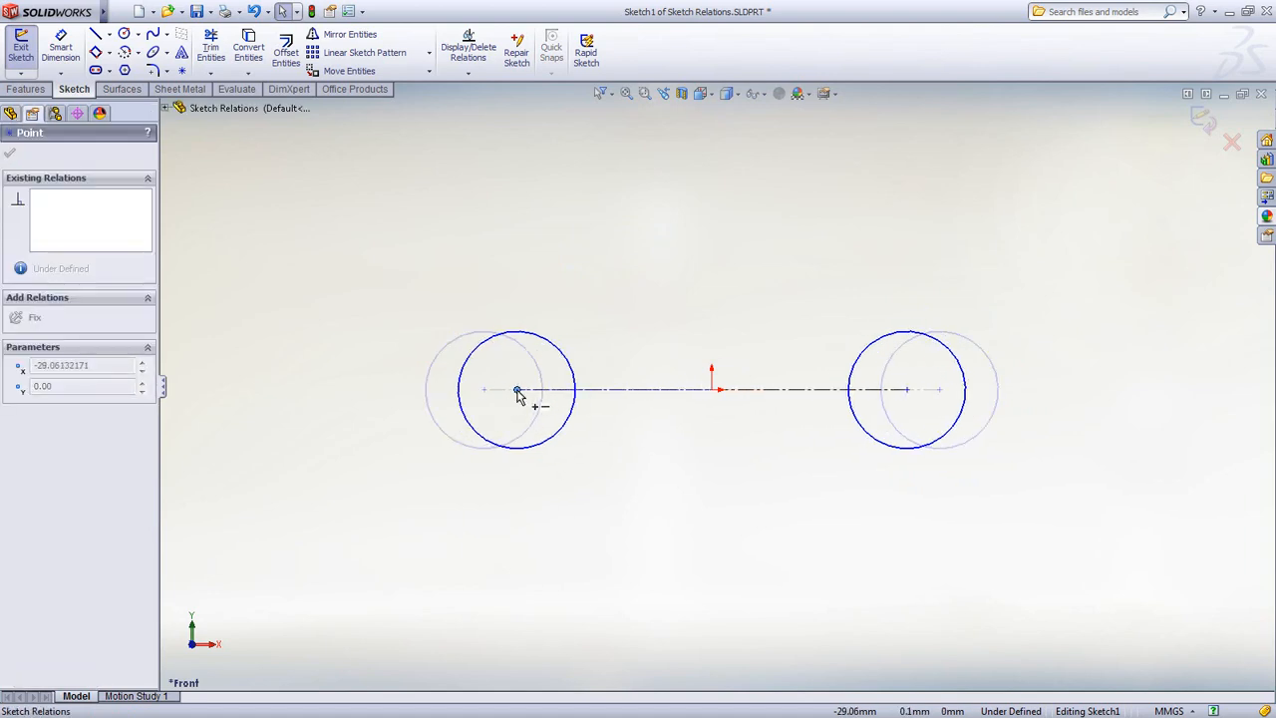
pyautogui.moveTo(474, 345); pyautogui.dragTo(431, 313)
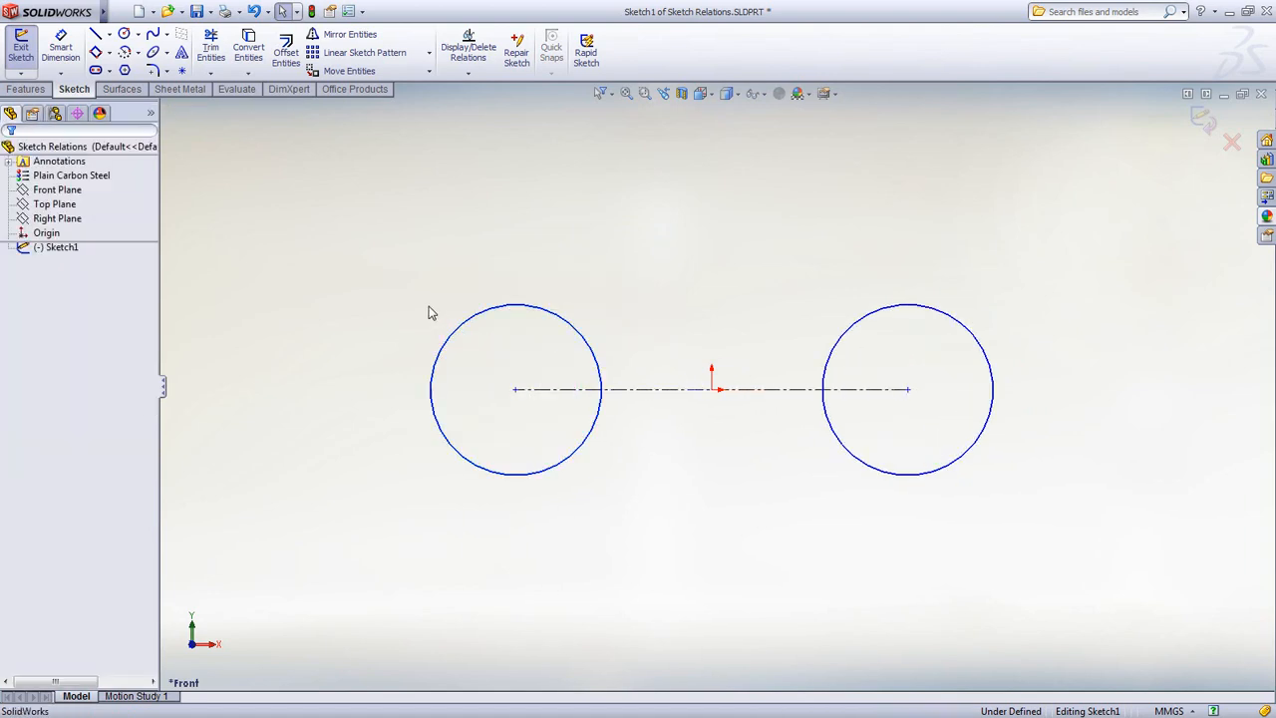
pyautogui.press('s')
# Step: Dimension the left circle to Ø30 and the centre-to-centre distance to 80 mm
pyautogui.click(468, 316)
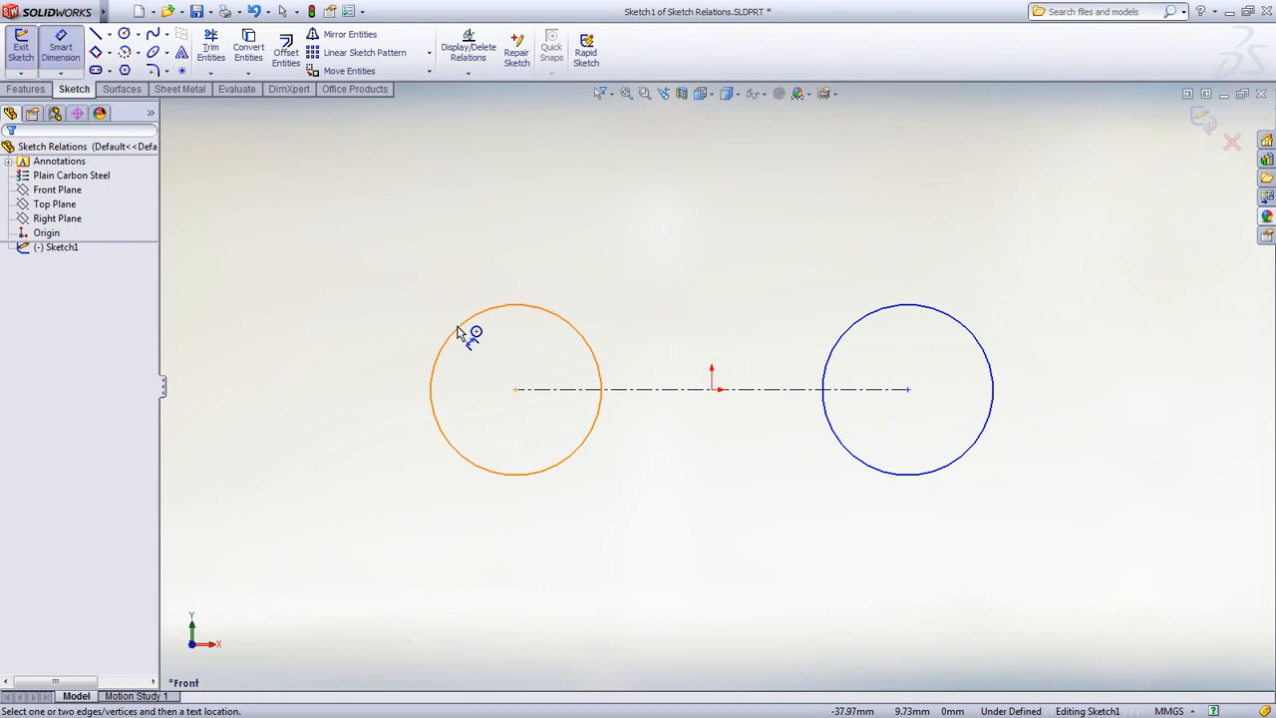
pyautogui.click(458, 335)
pyautogui.click(369, 249)
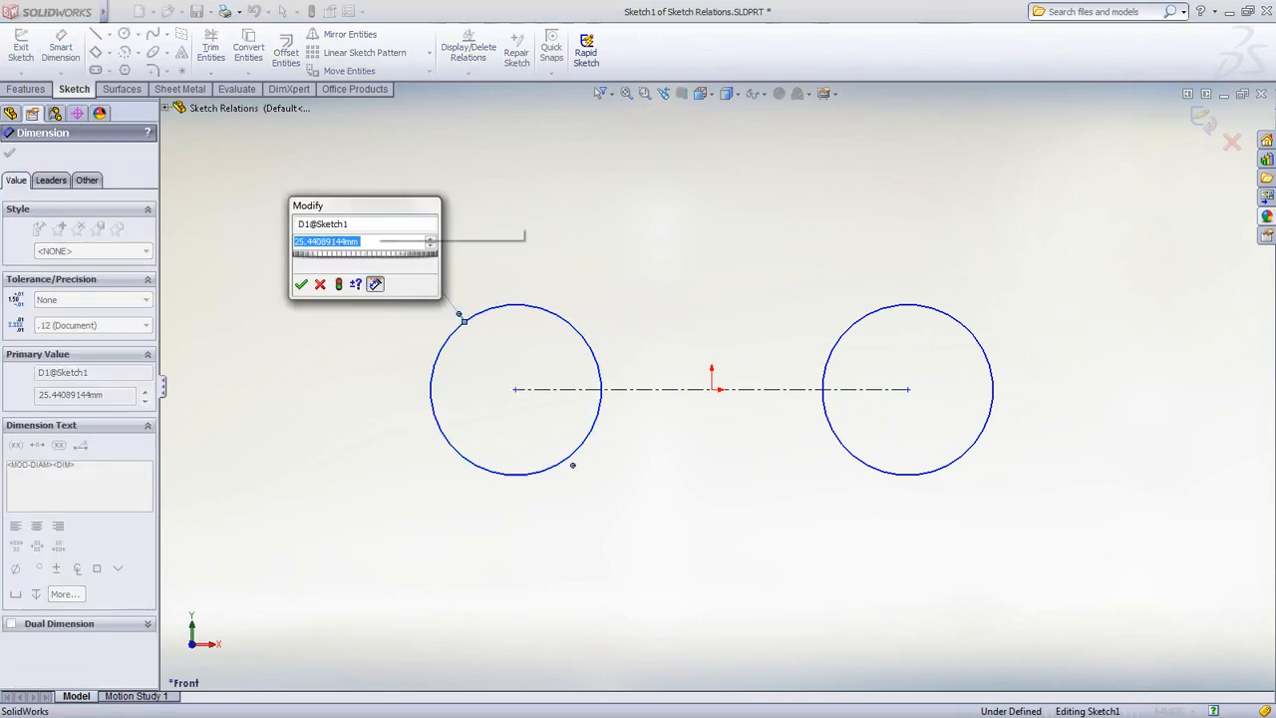
pyautogui.write('30')
pyautogui.press('Return')
pyautogui.click(678, 388)
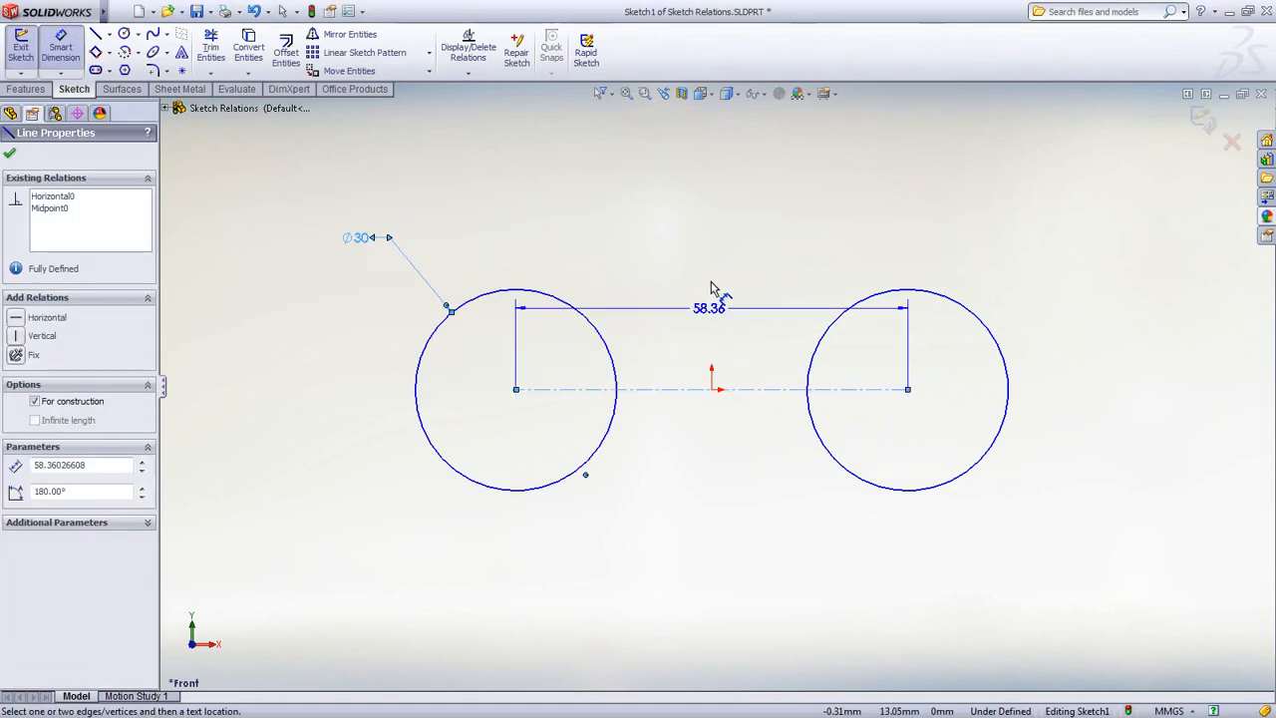
pyautogui.click(716, 204)
pyautogui.write('80')
pyautogui.press('Return')
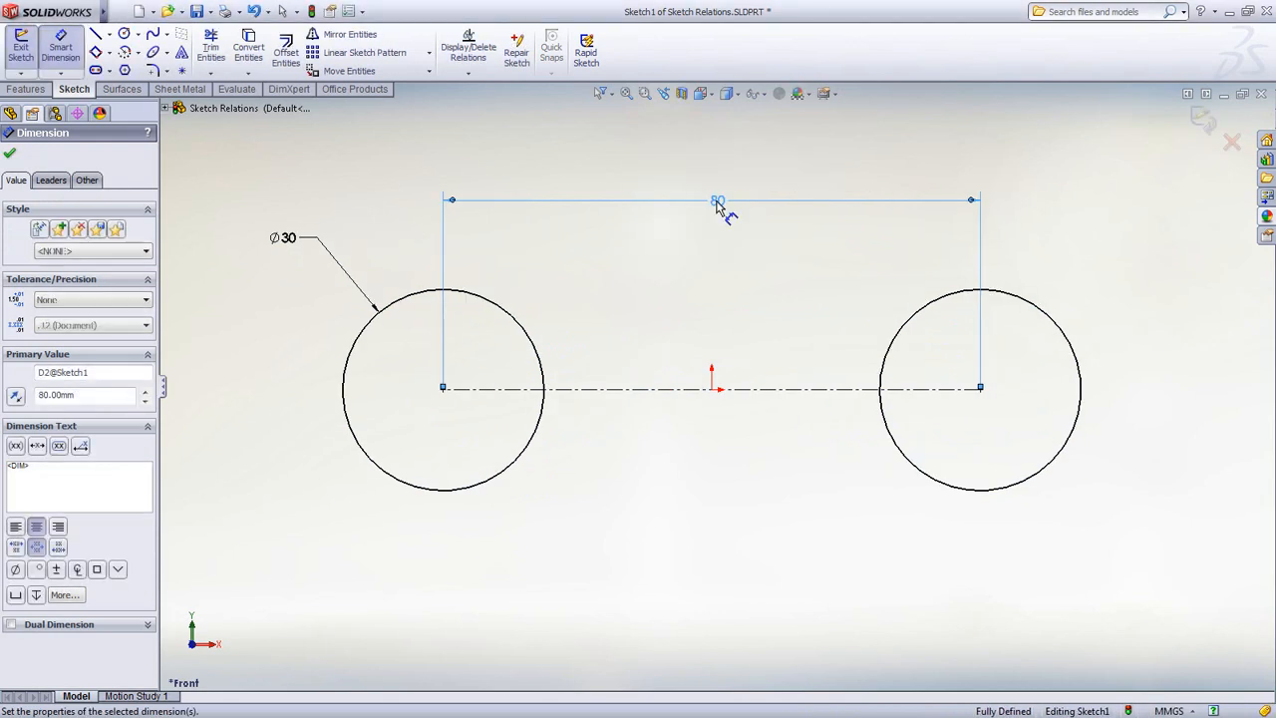
pyautogui.press('Escape')
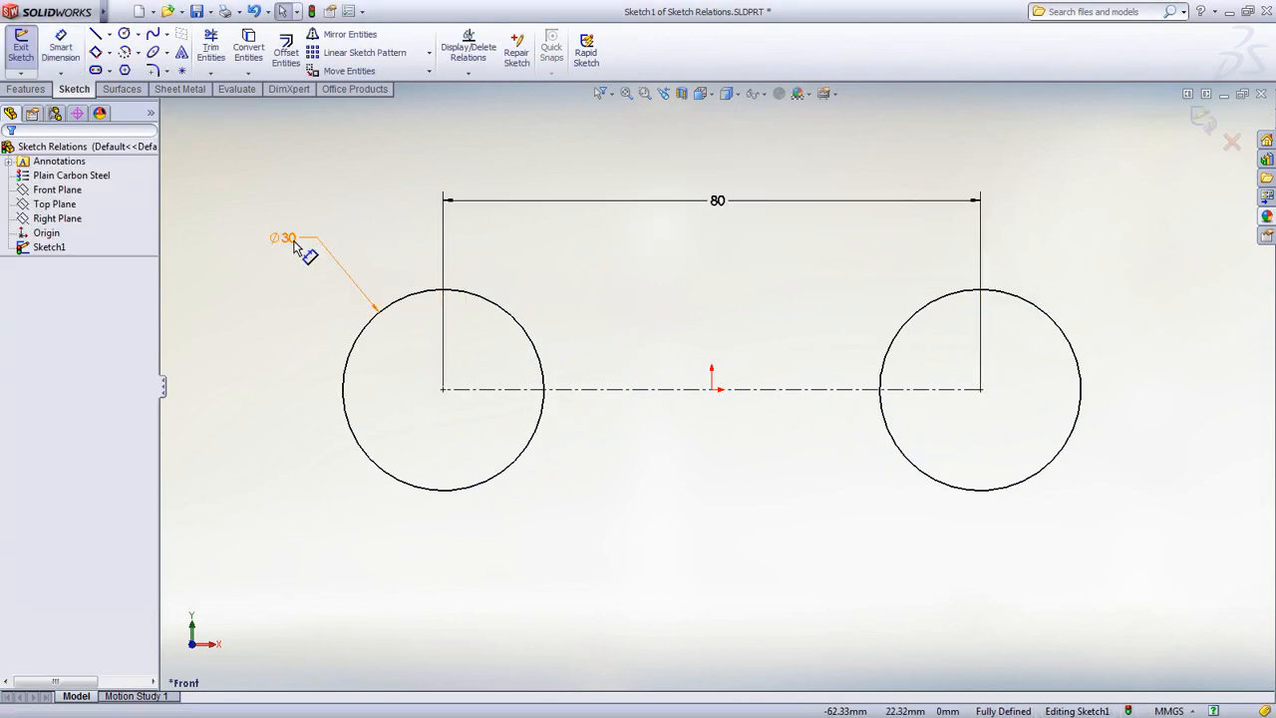
# Step: Re-open the Ø30 diameter dimension and confirm its value at 30 mm
pyautogui.doubleClick(294, 246)
pyautogui.scroll(-2, 294, 240)
pyautogui.scroll(-6, 294, 239)
pyautogui.scroll(6, 295, 239)
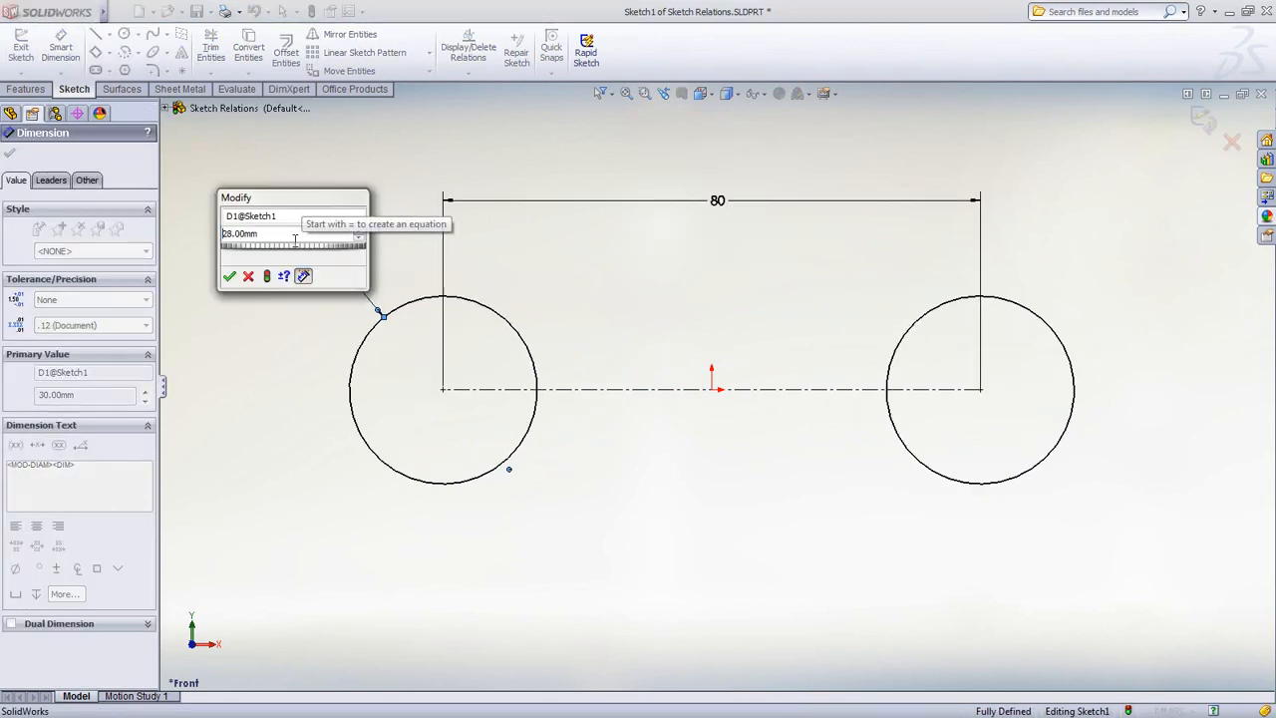
pyautogui.scroll(1, 295, 239)
pyautogui.scroll(1, 295, 239)
pyautogui.press('Return')
pyautogui.press('Escape')
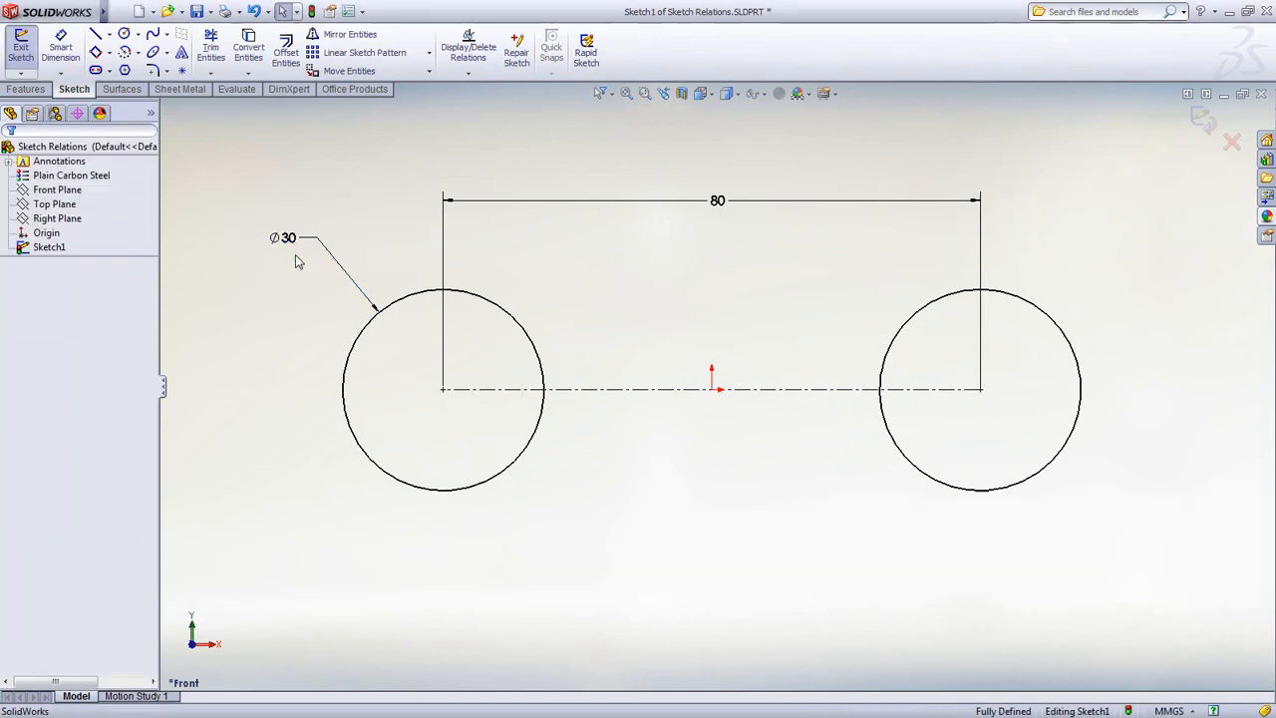
# Step: Delete the equal relation between the circles and shrink the right circle
pyautogui.click(526, 446)
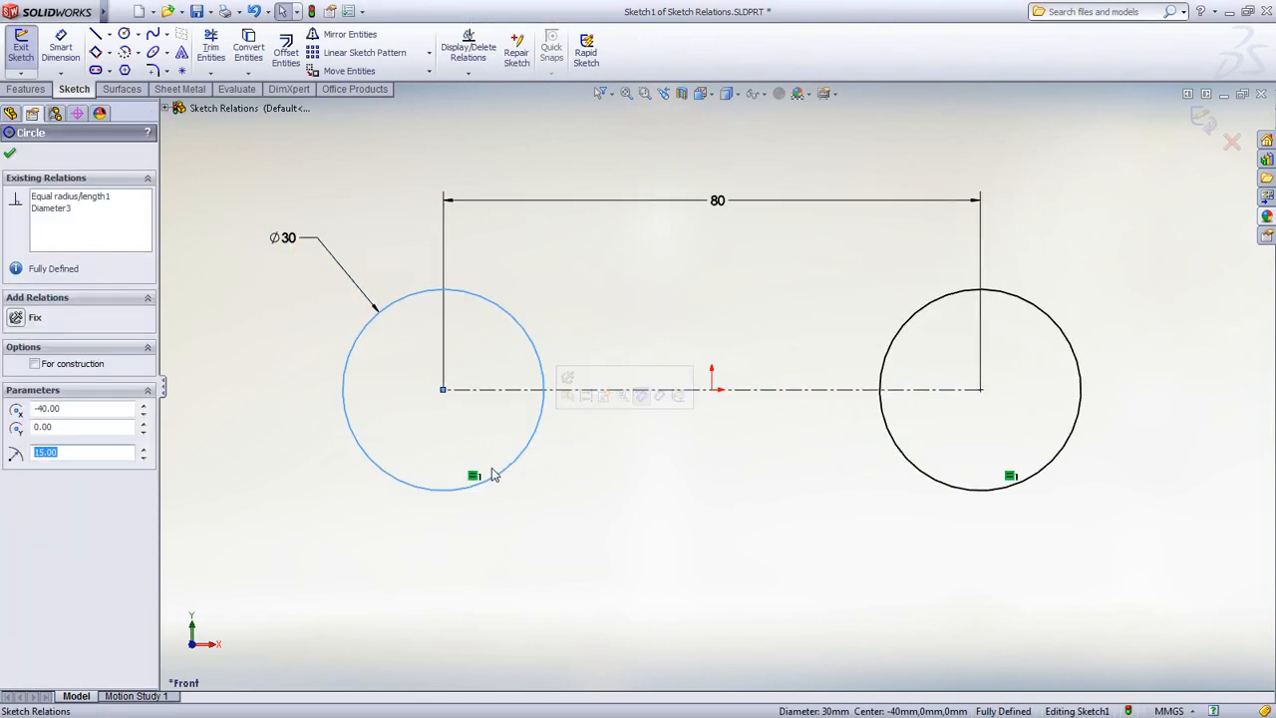
pyautogui.click(475, 477)
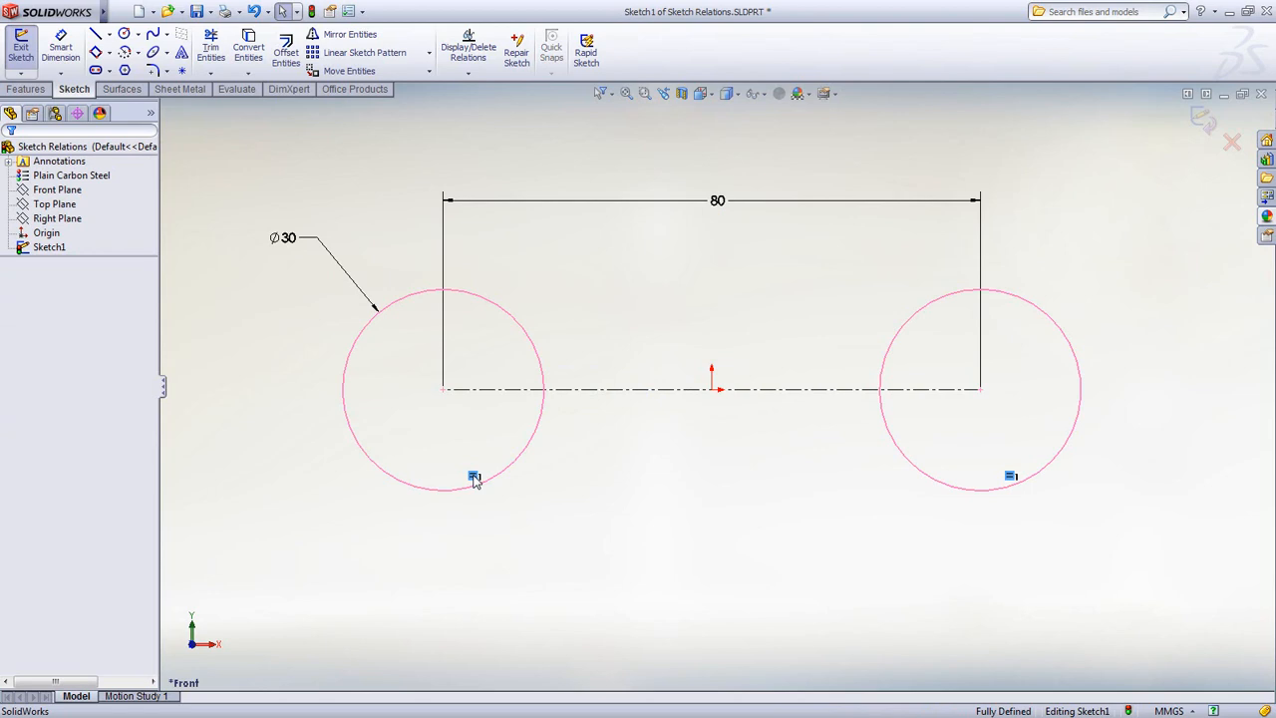
pyautogui.press('Delete')
pyautogui.moveTo(918, 456); pyautogui.dragTo(927, 428)
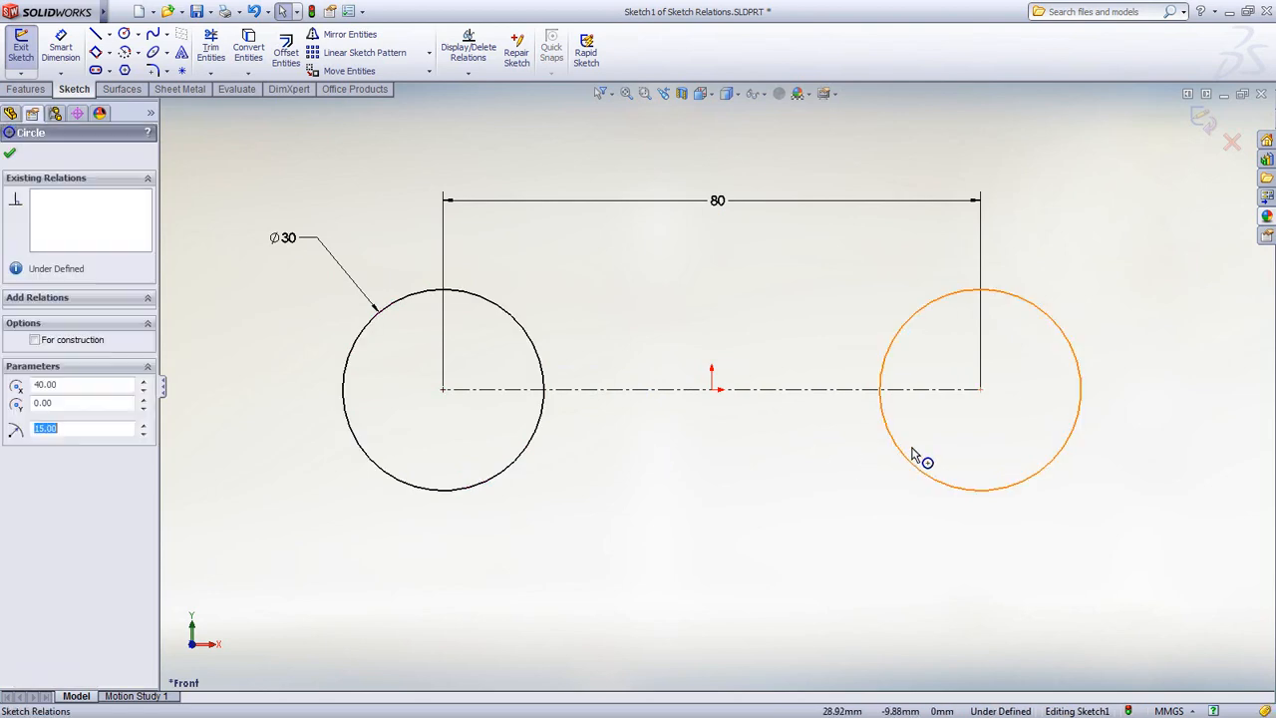
pyautogui.press('Escape')
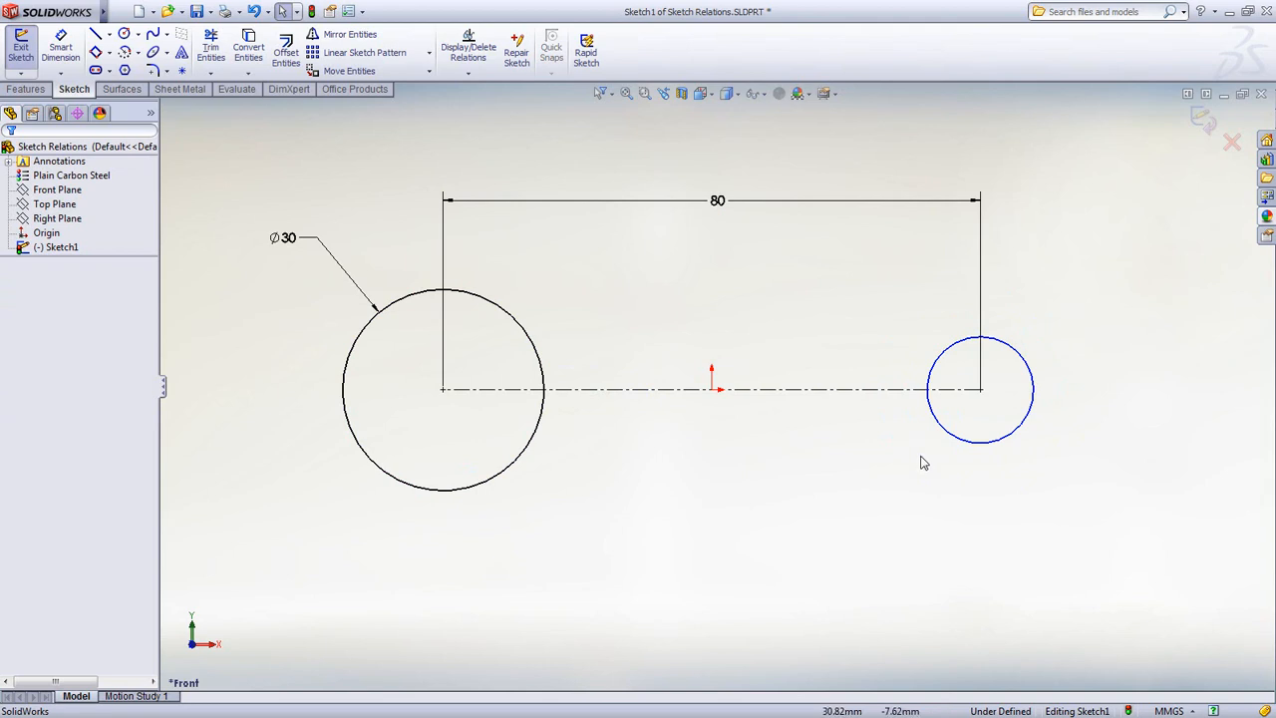
# Step: Re-apply an Equal relation so the right circle matches the left Ø30 circle
pyautogui.moveTo(938, 511); pyautogui.dragTo(526, 424)
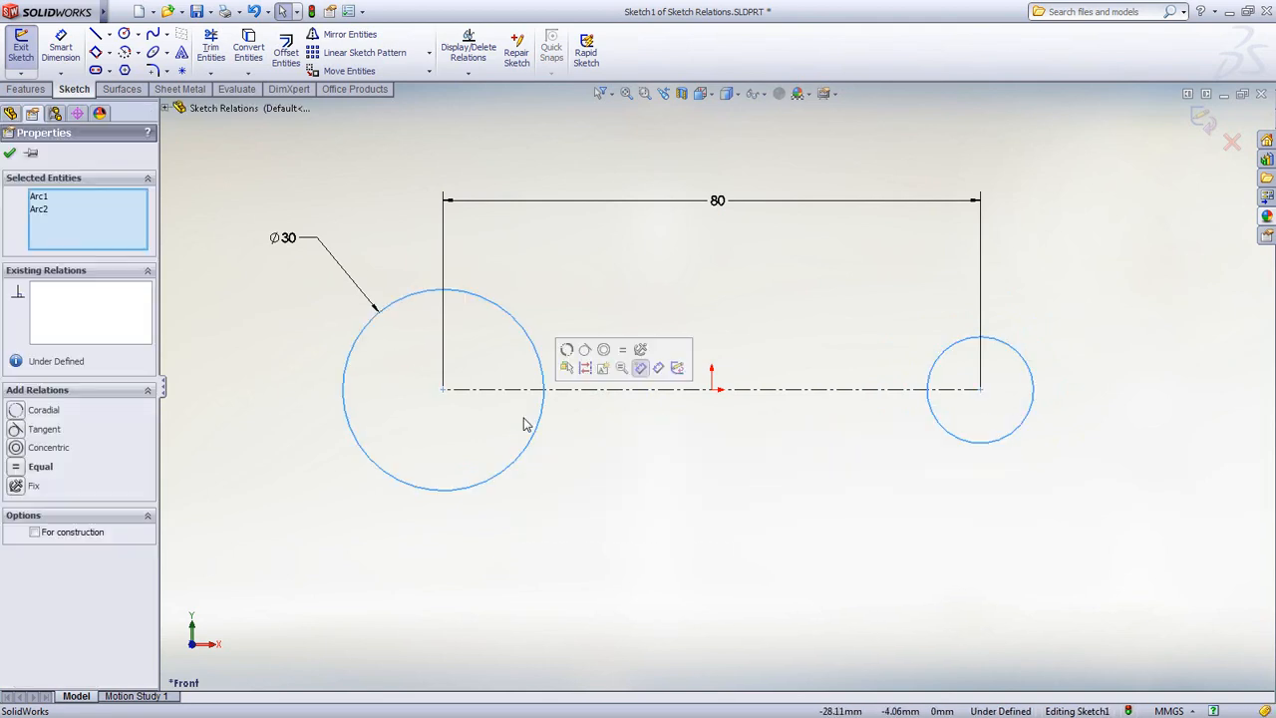
pyautogui.click(622, 350)
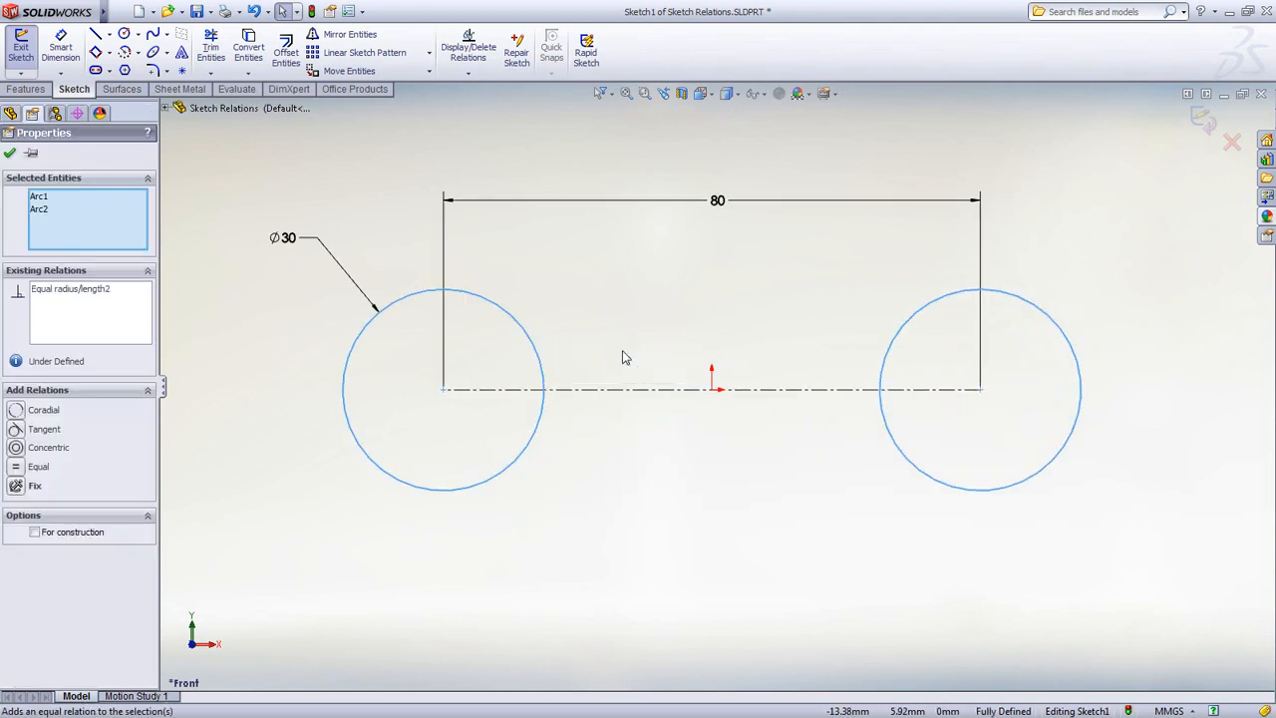
pyautogui.press('Escape')
pyautogui.press('s')
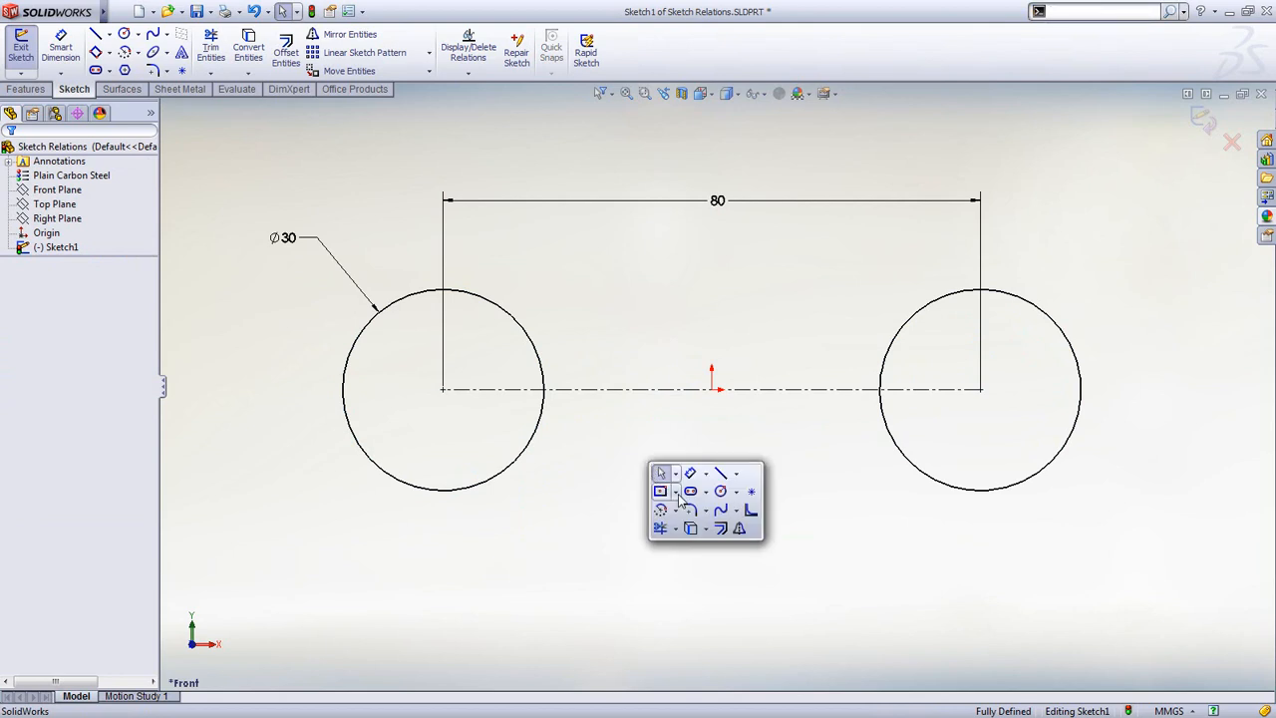
# Step: Choose the Center Rectangle tool with automatic dimensioning of new shapes enabled
pyautogui.click(677, 493)
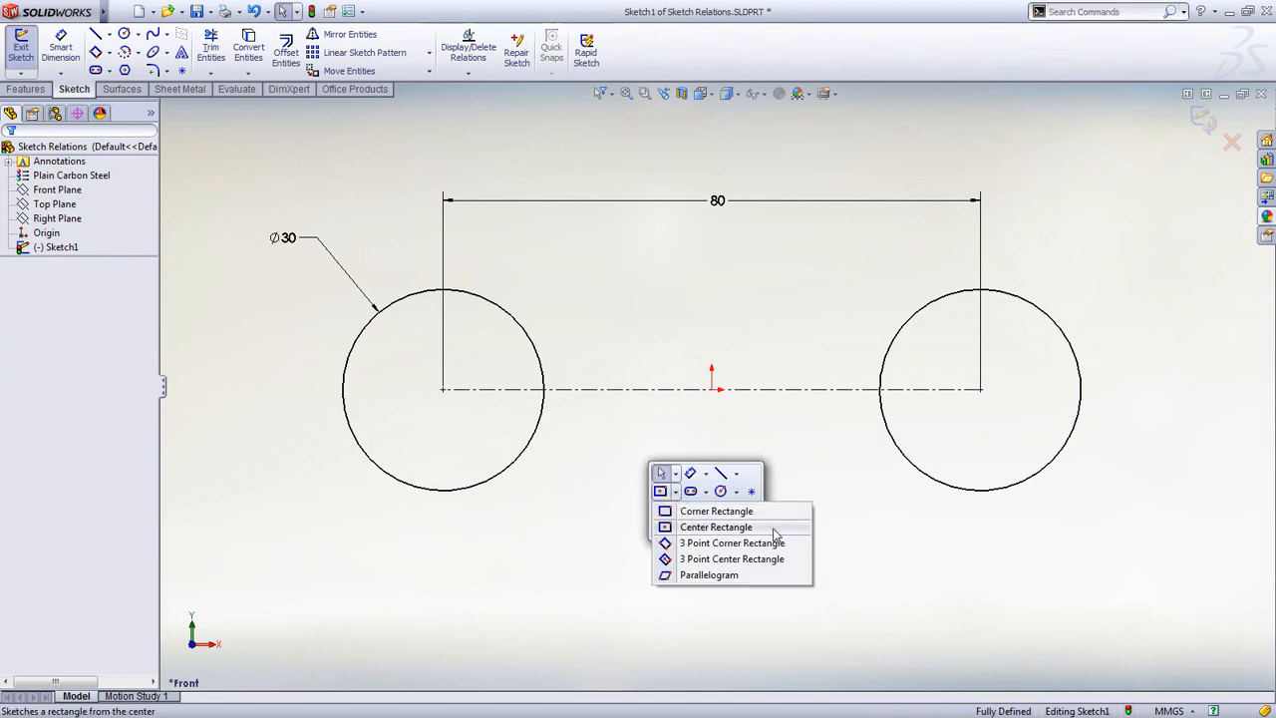
pyautogui.click(775, 536)
pyautogui.rightClick(660, 441)
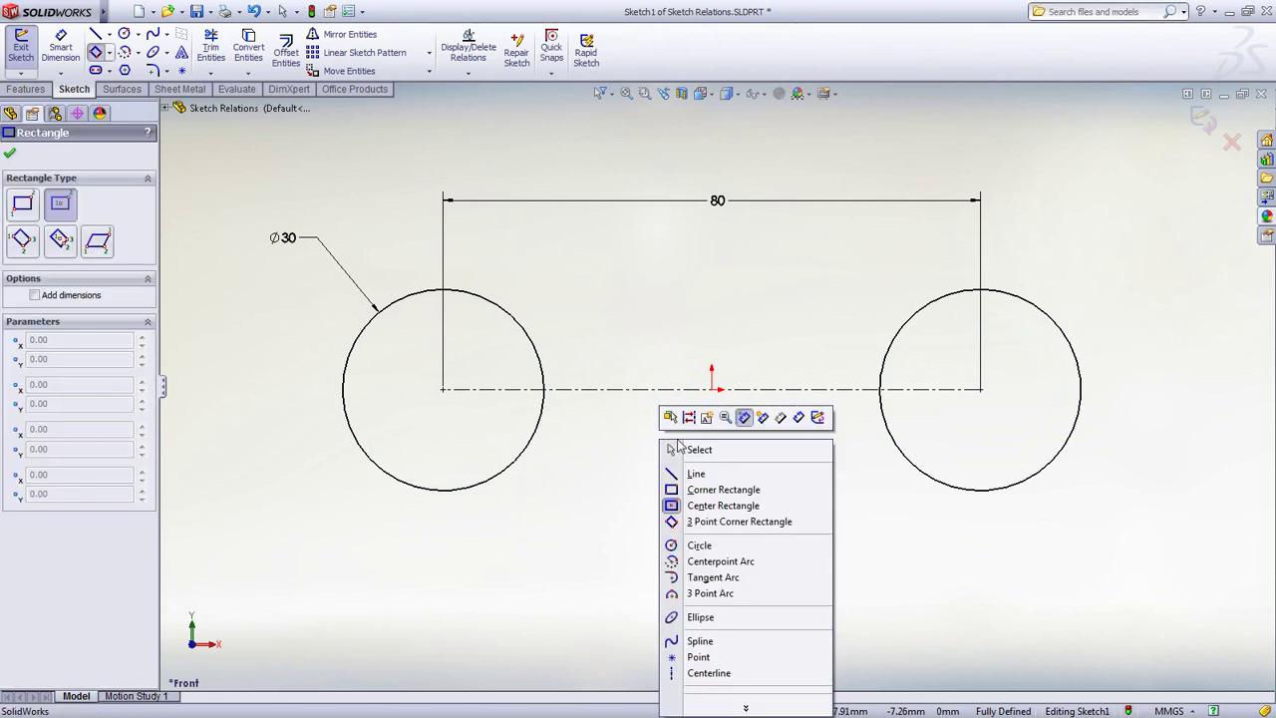
pyautogui.click(763, 419)
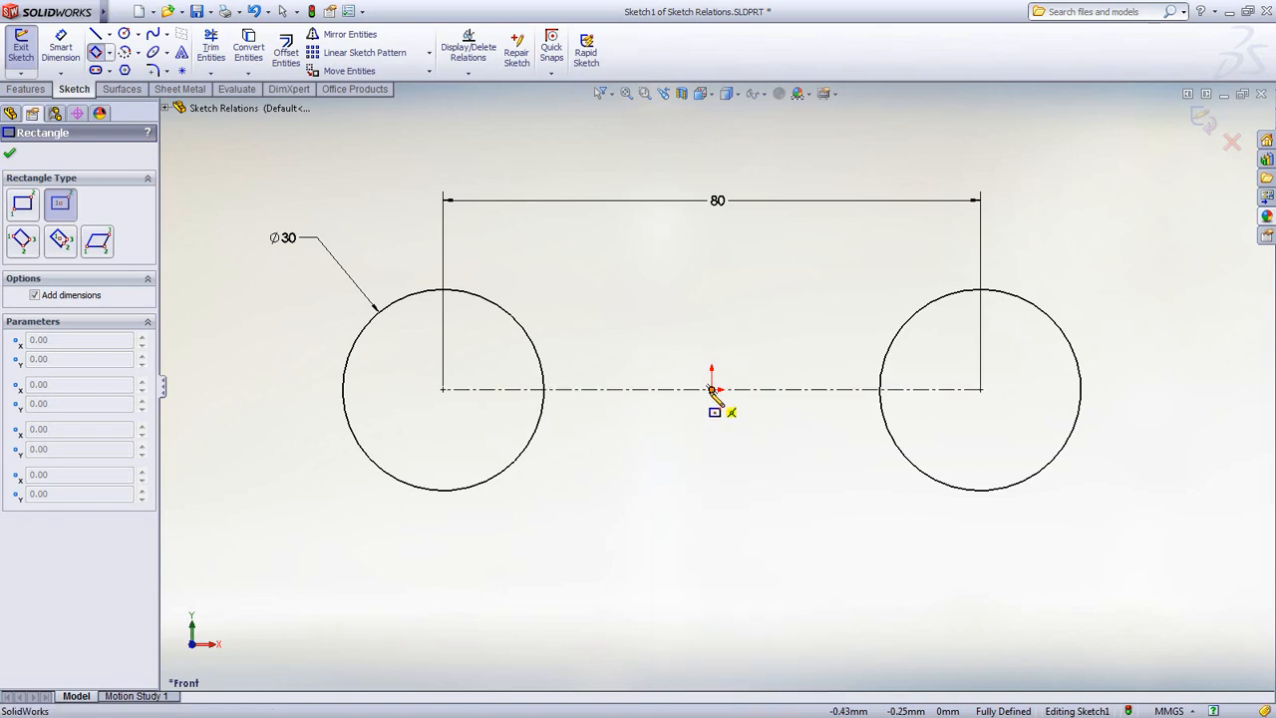
# Step: Draw a 120 × 40 rectangle centred on the origin around both circles and exit the sketch
pyautogui.click(712, 388)
pyautogui.write('40')
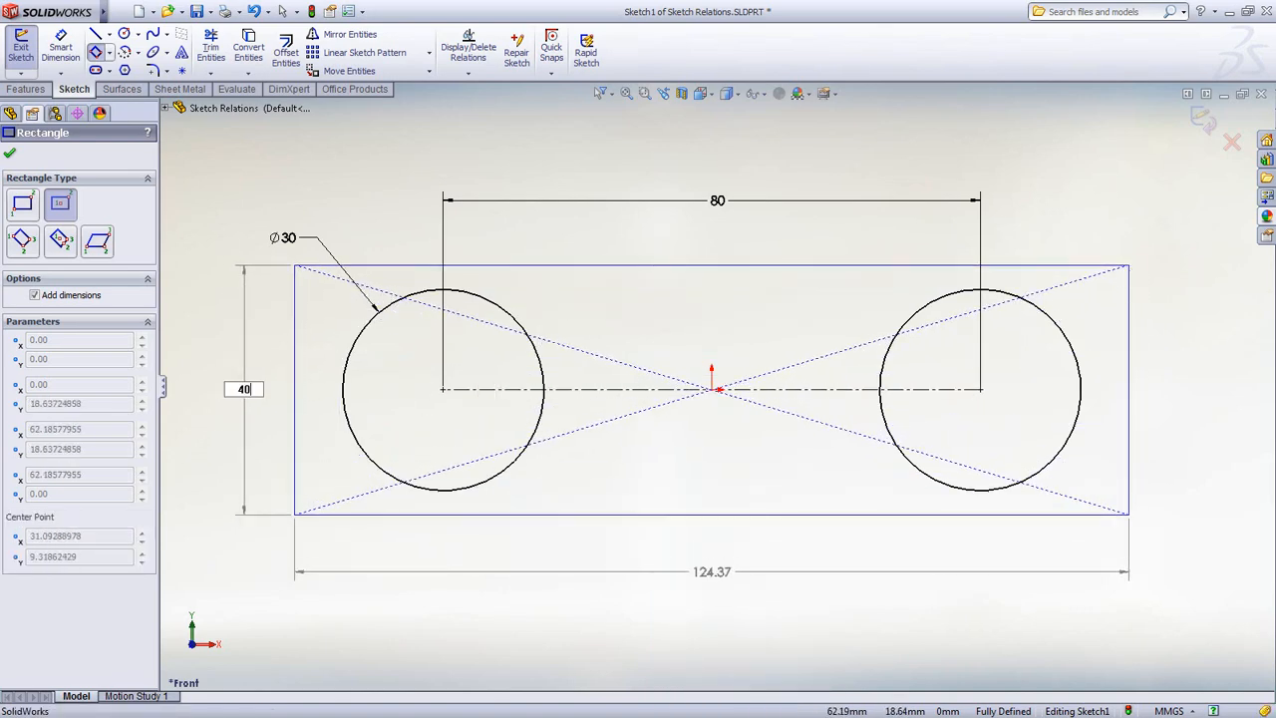
pyautogui.press('Tab')
pyautogui.write('12')
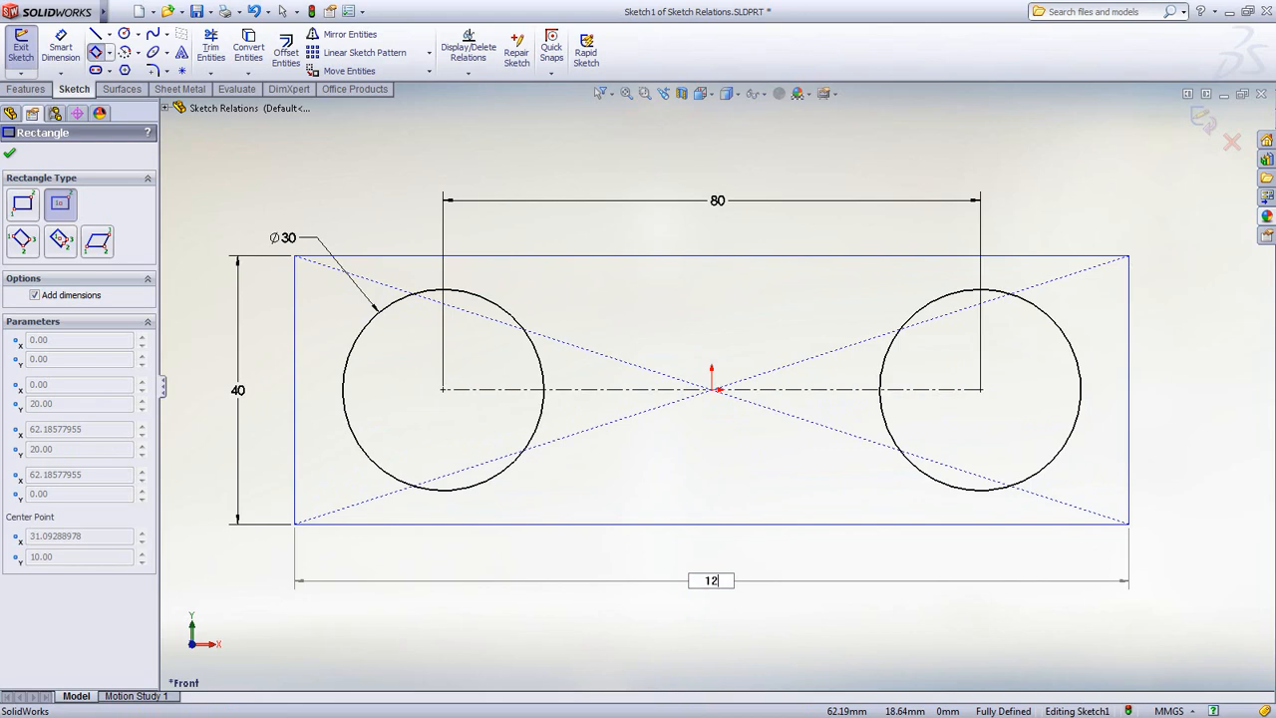
pyautogui.write('0')
pyautogui.press('Return')
pyautogui.press('Escape')
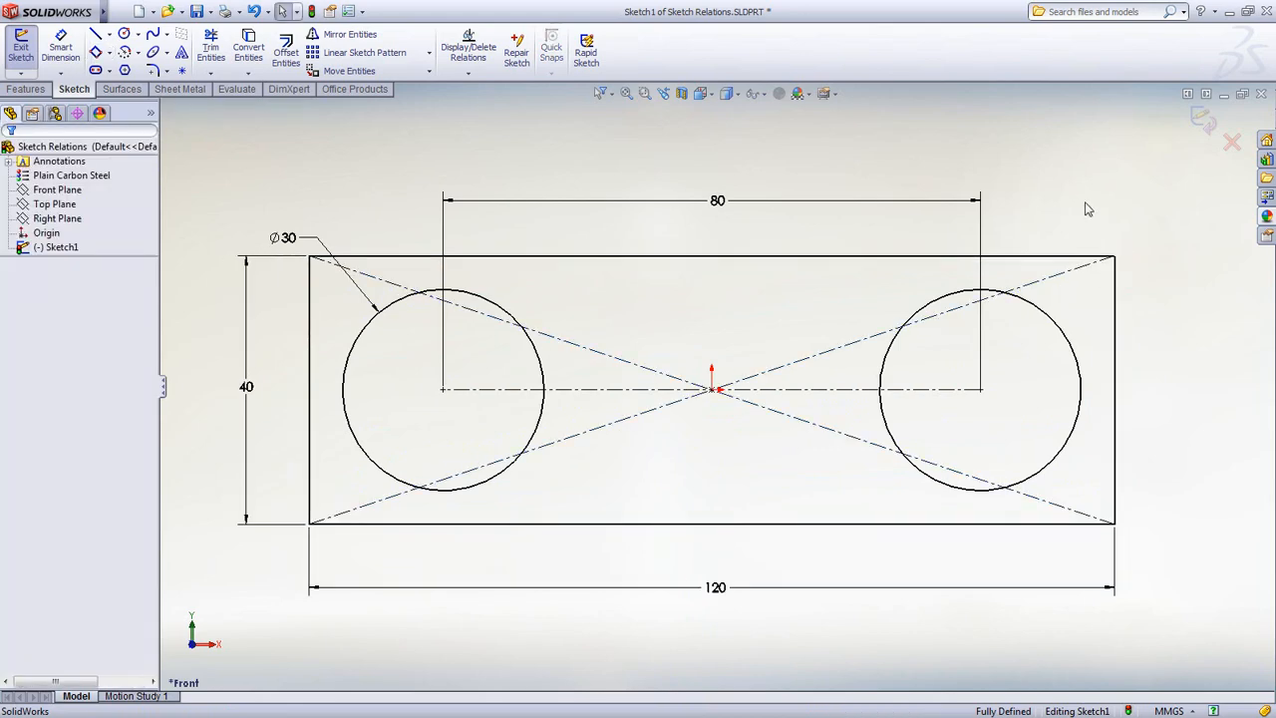
pyautogui.hotkey('ctrl', 'b')
pyautogui.scroll(3, 727, 399)
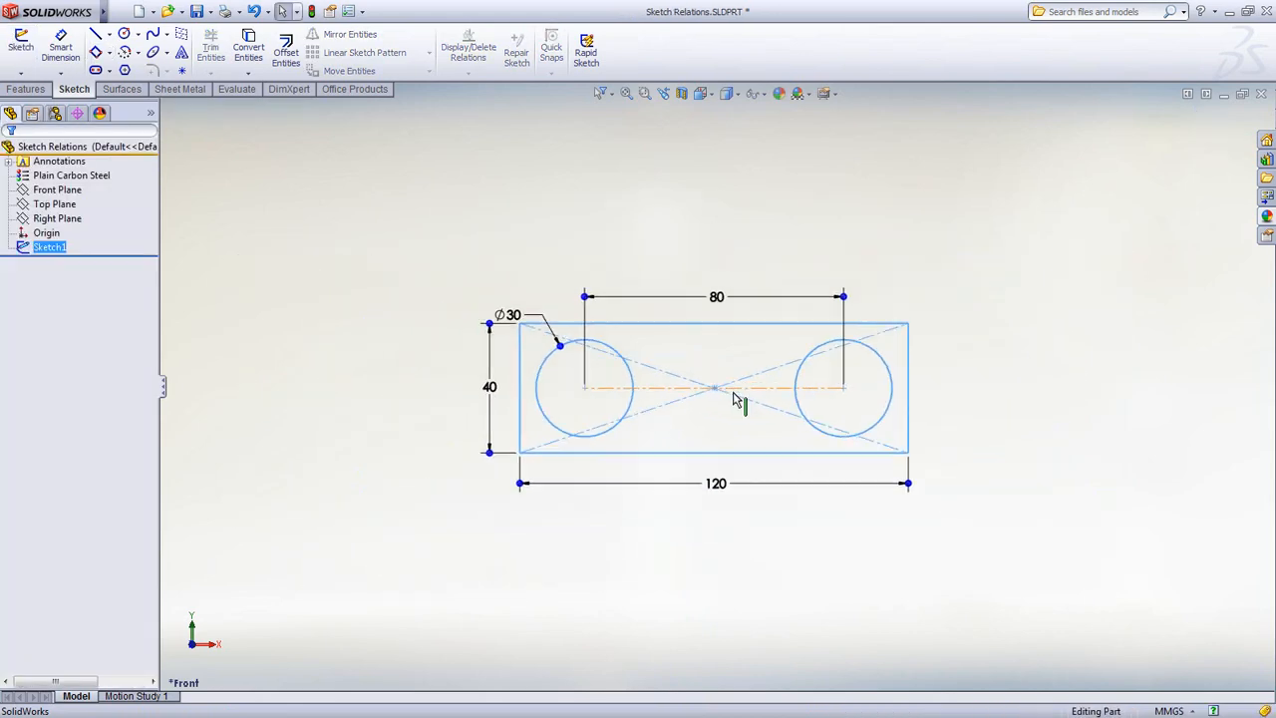
# Step: Drag the Instant3D arrow on the rectangle's edge to extrude the sketch into Boss-Extrude1 with two through holes
pyautogui.moveTo(734, 399)
pyautogui.mouseDown(button='middle')
pyautogui.moveTo(697, 408)
pyautogui.moveTo(691, 455)
pyautogui.mouseUp(button='middle')
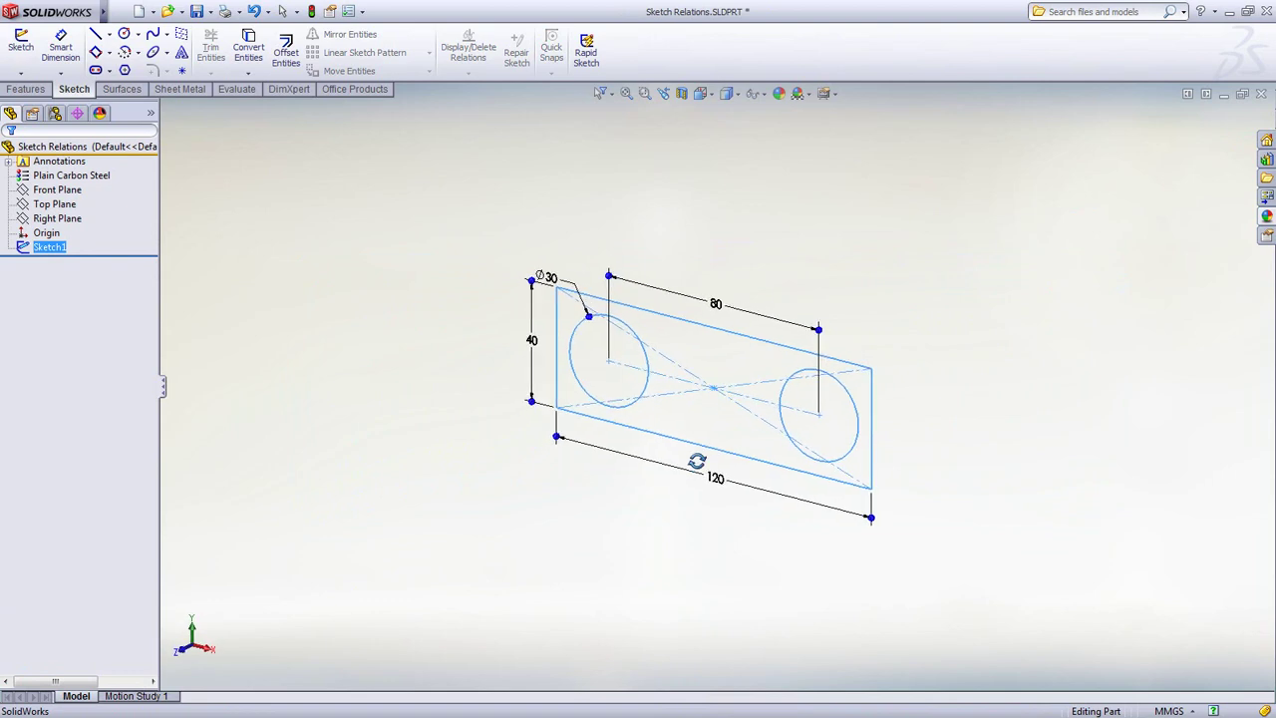
pyautogui.click(712, 340)
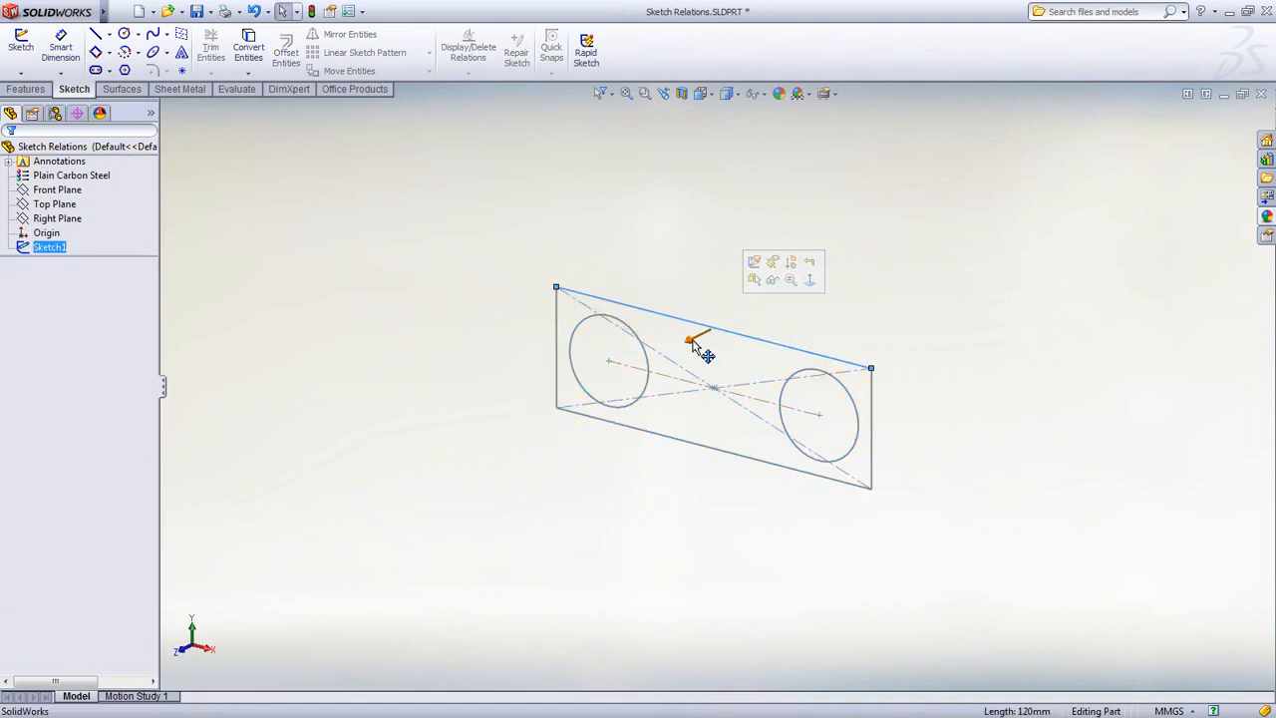
pyautogui.moveTo(698, 341); pyautogui.dragTo(585, 426)
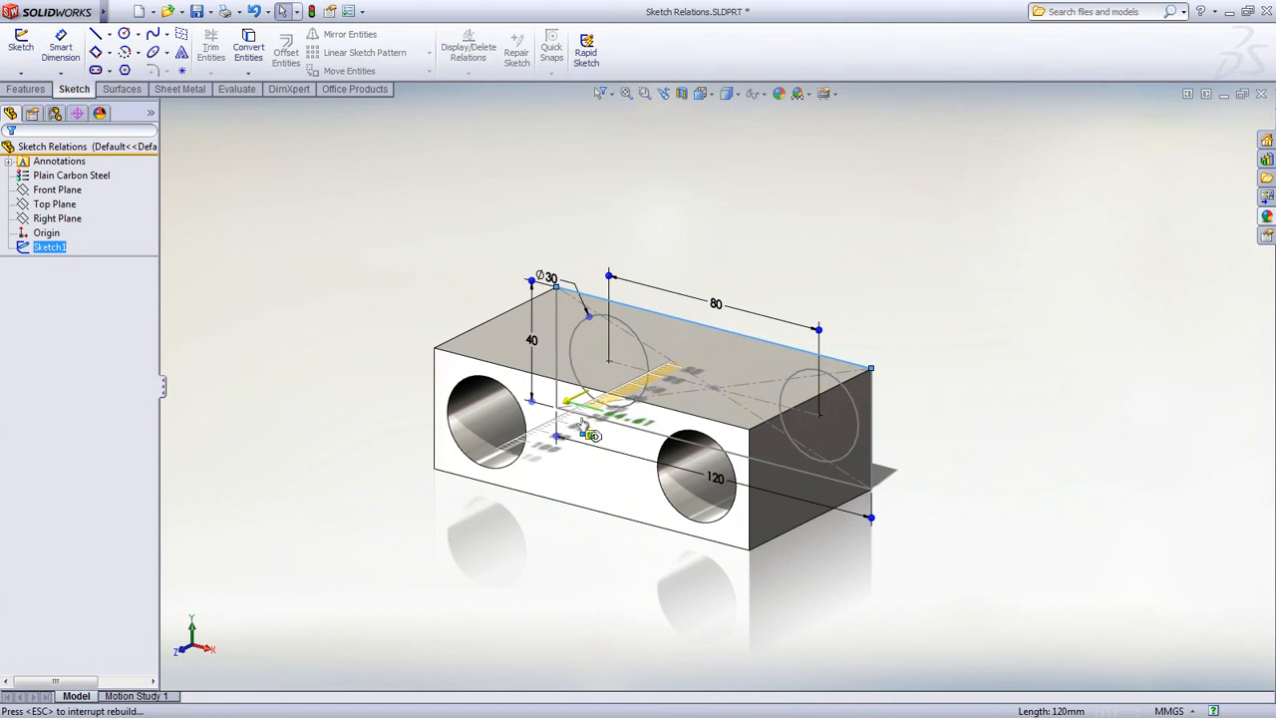
pyautogui.moveTo(584, 427); pyautogui.dragTo(616, 409)
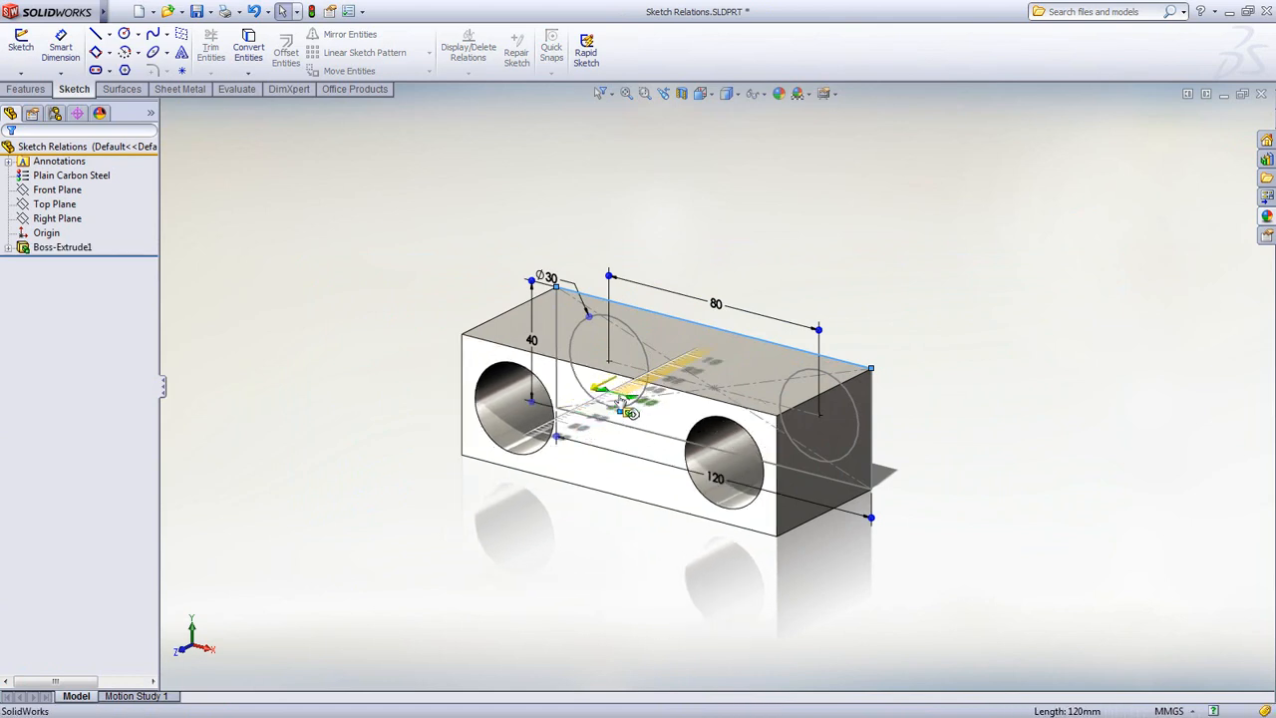
pyautogui.click(631, 539)
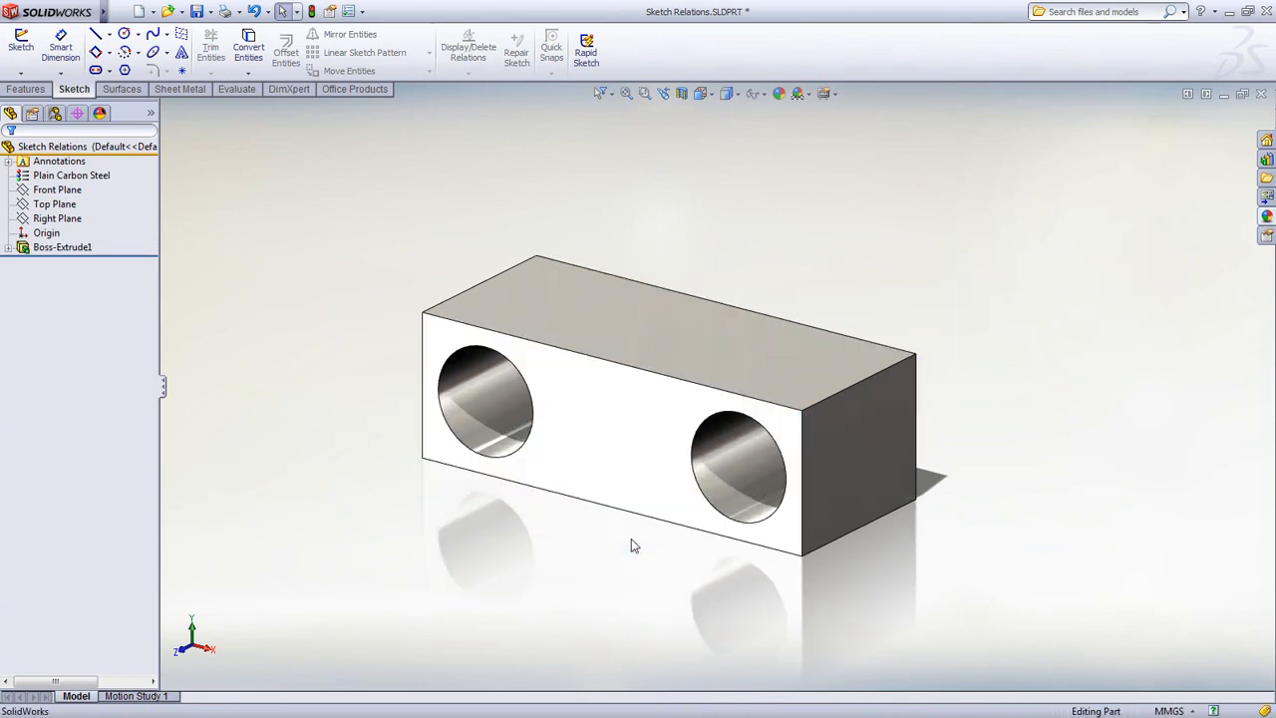
# Step: Live-drag the block's hole spacing, height, width and hole size, then rebuild
pyautogui.click(635, 447)
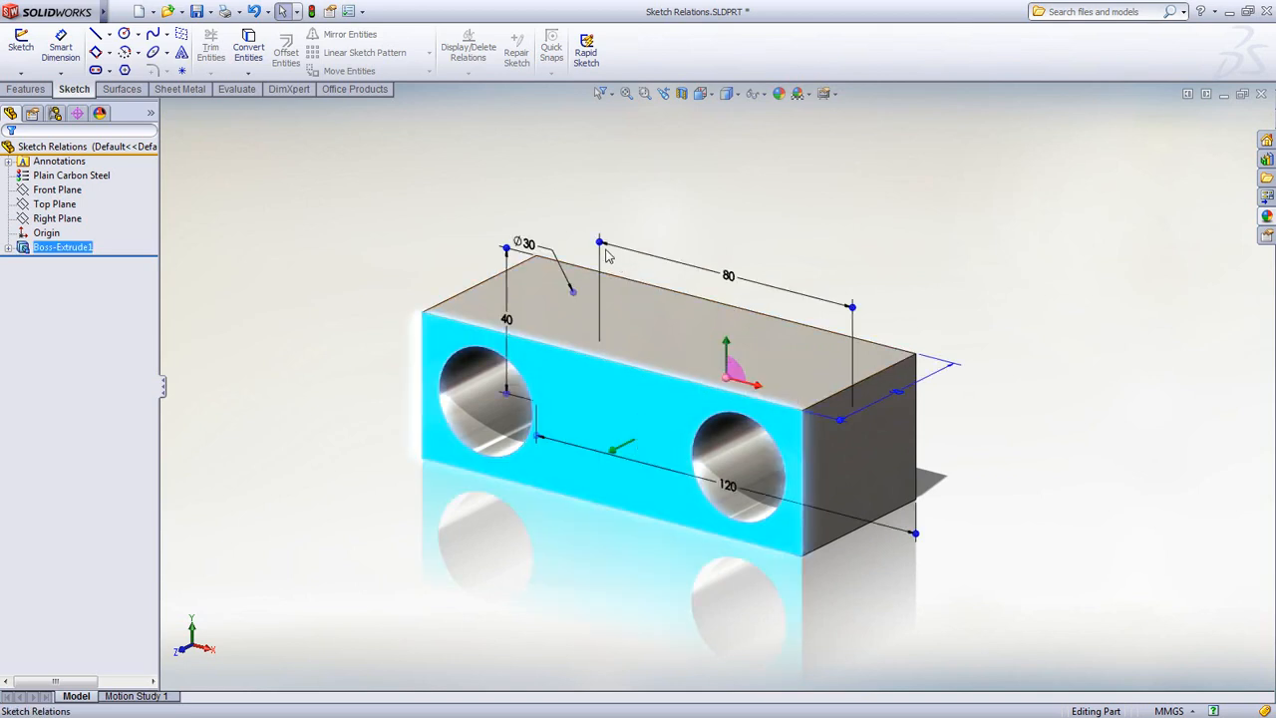
pyautogui.moveTo(604, 248); pyautogui.dragTo(625, 249)
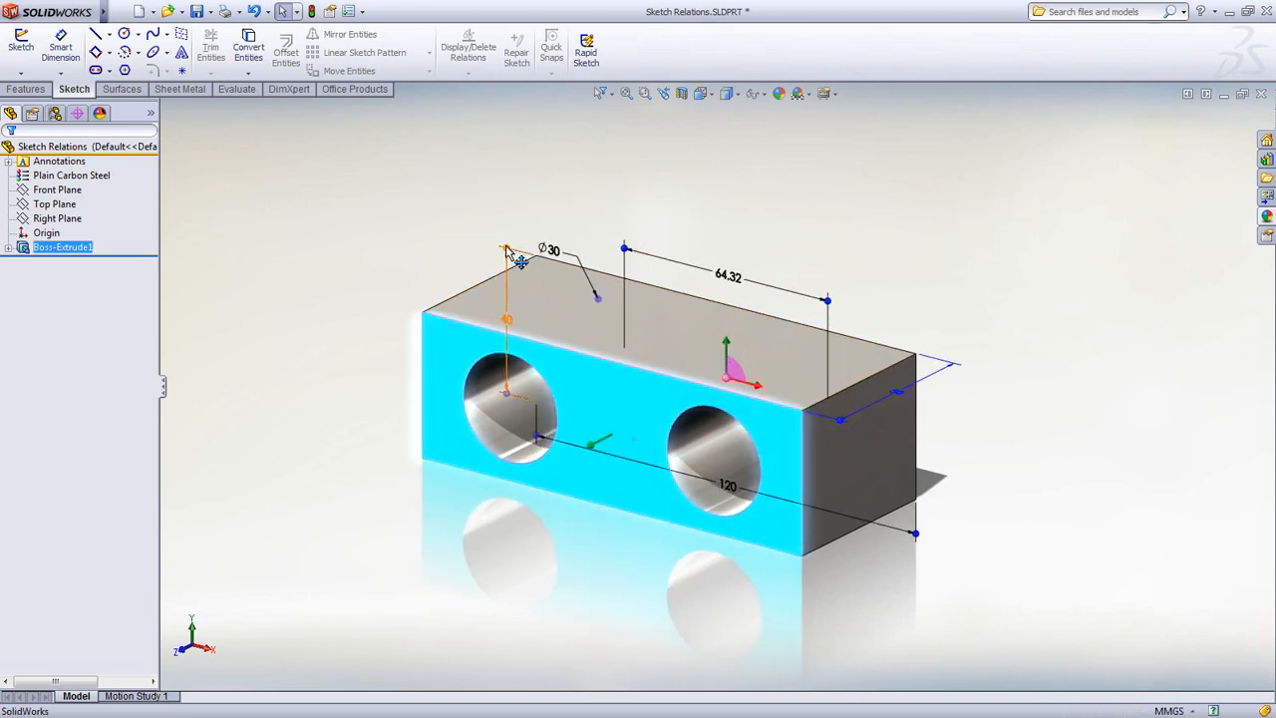
pyautogui.moveTo(506, 247); pyautogui.dragTo(509, 221)
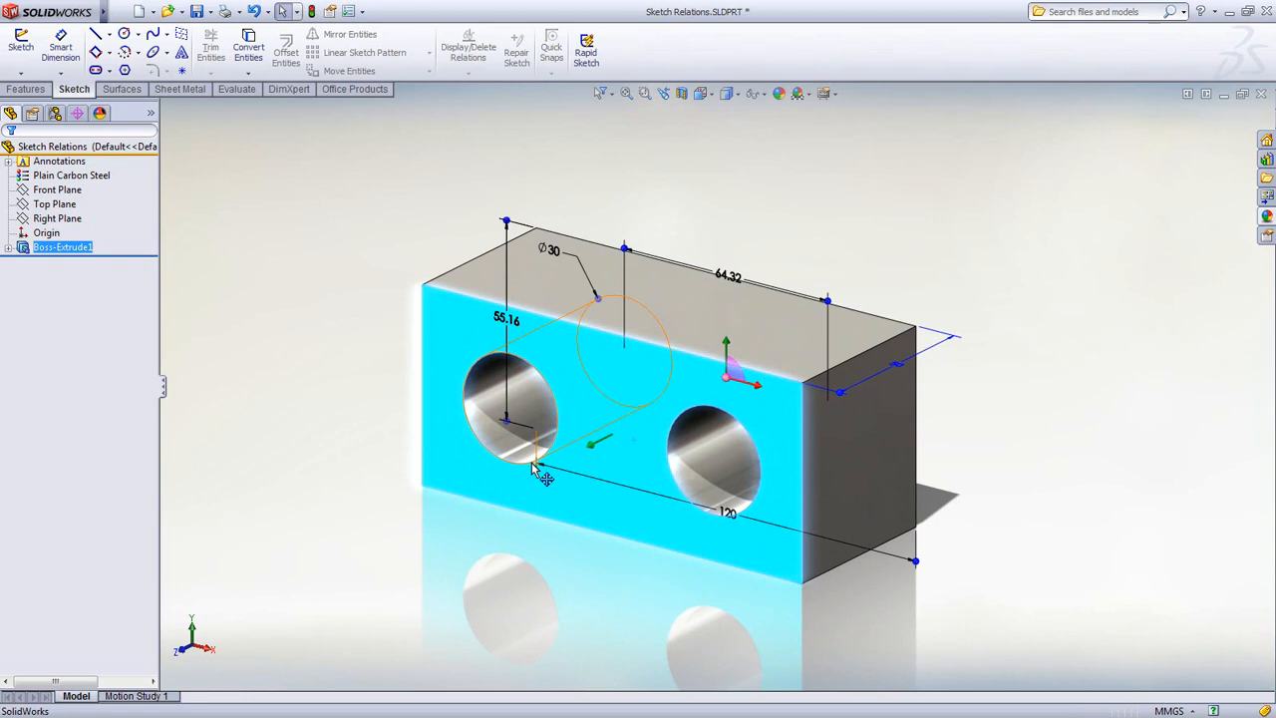
pyautogui.moveTo(537, 462)
pyautogui.mouseDown()
pyautogui.moveTo(514, 478)
pyautogui.moveTo(502, 456)
pyautogui.mouseUp()
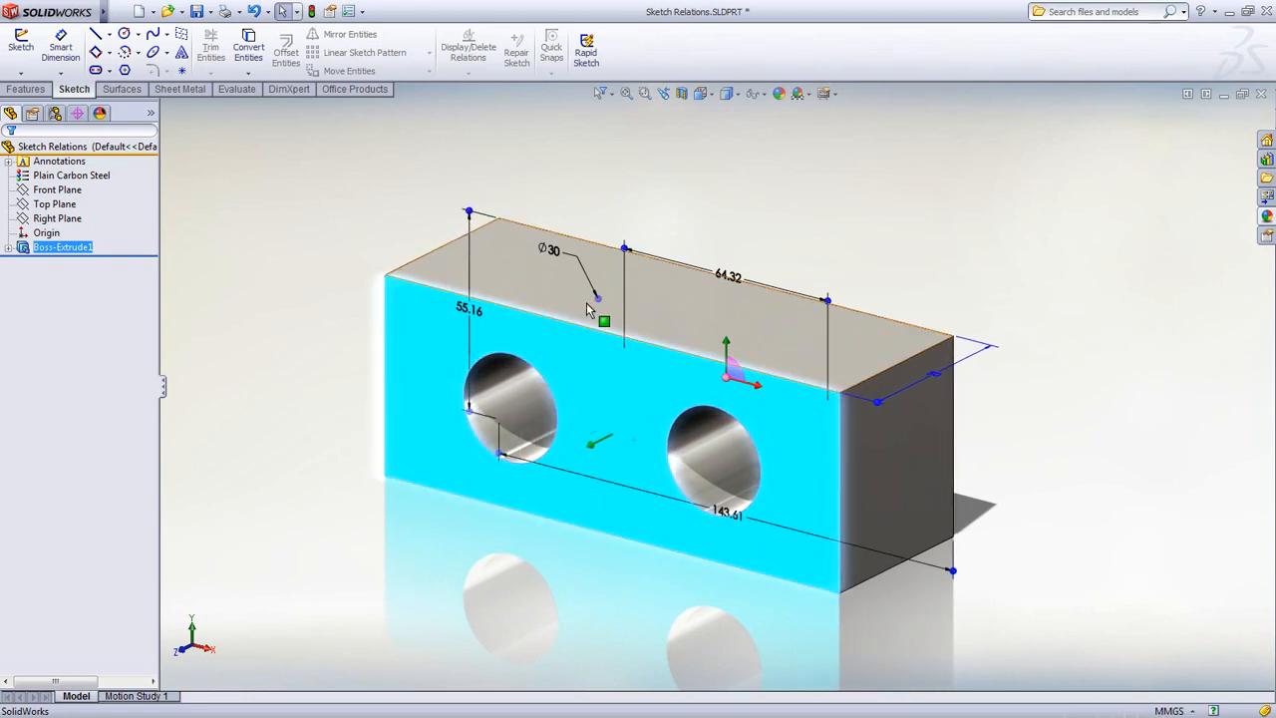
pyautogui.moveTo(605, 311); pyautogui.dragTo(573, 274)
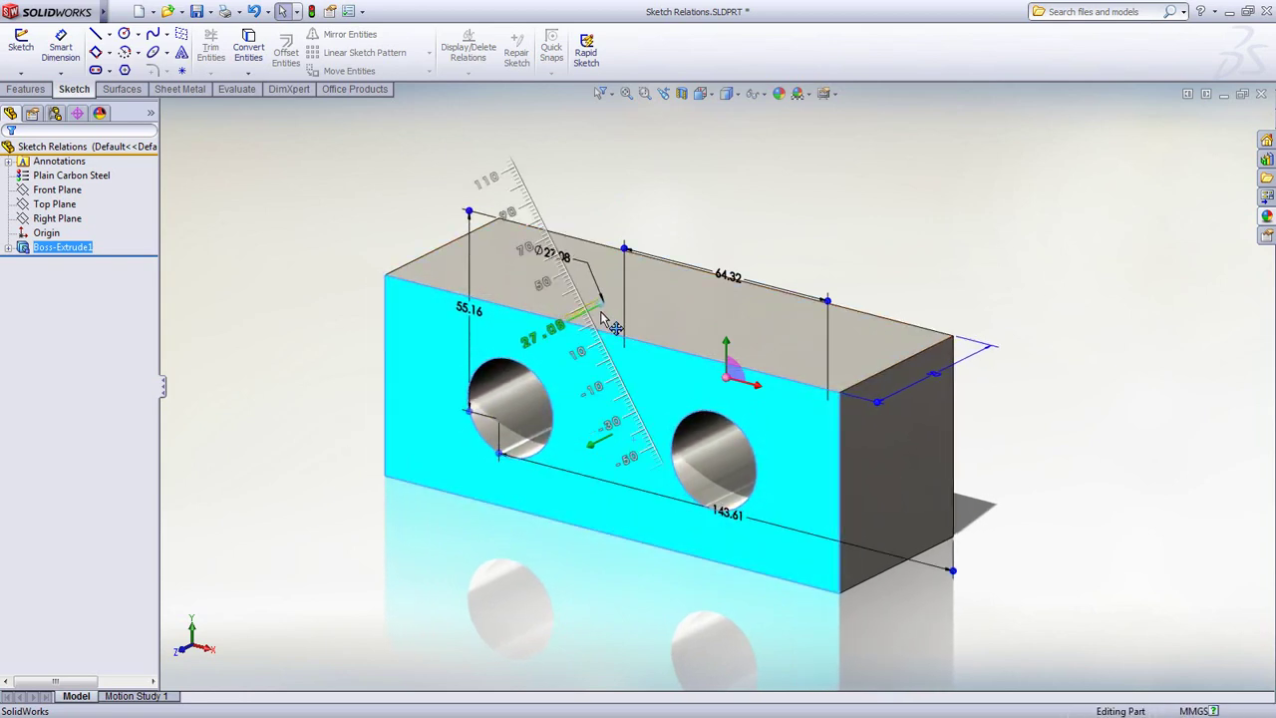
pyautogui.click(362, 249)
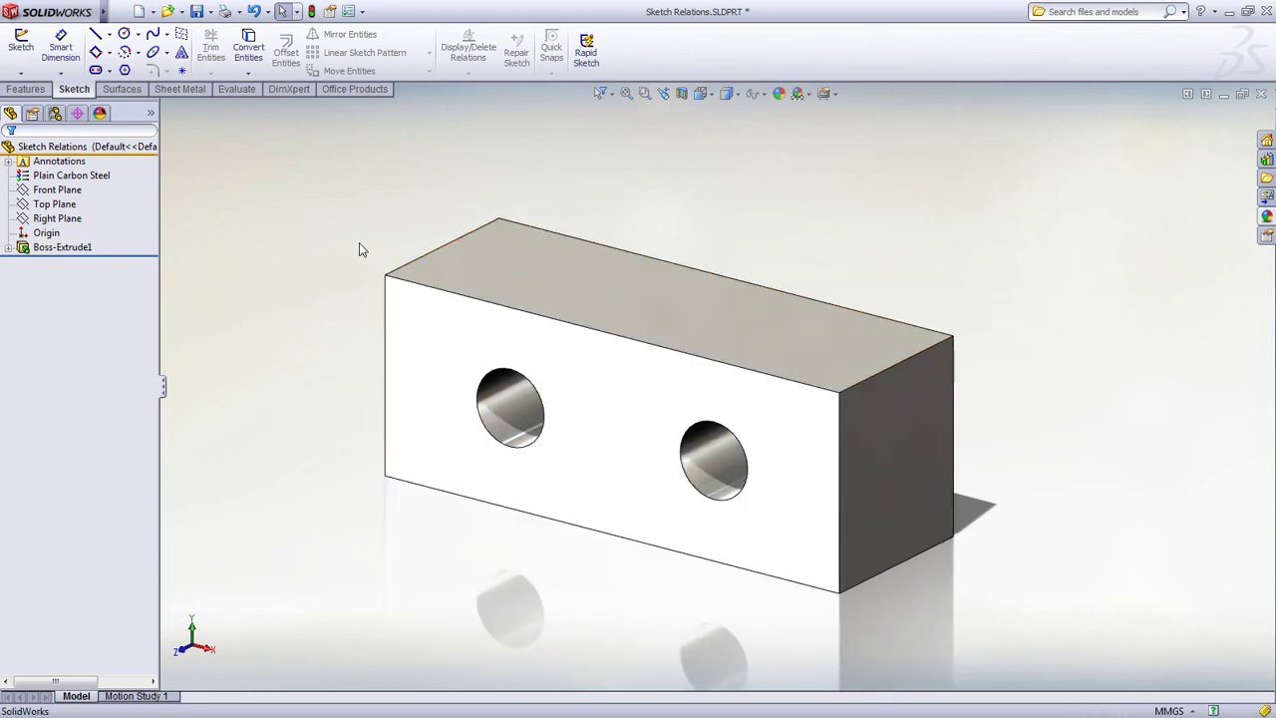
# Step: Undo the last four edits so the block returns to 120 × 40 with Ø30 holes 80 mm apart
pyautogui.click(268, 11)
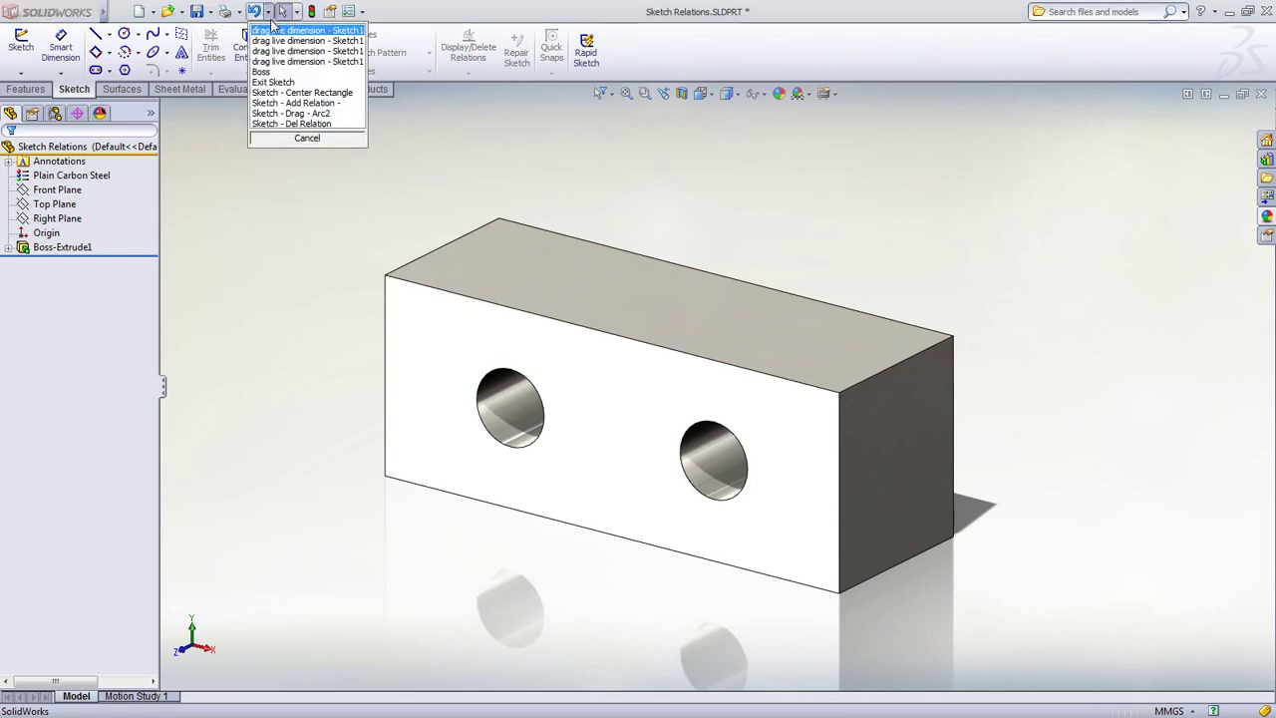
pyautogui.click(281, 172)
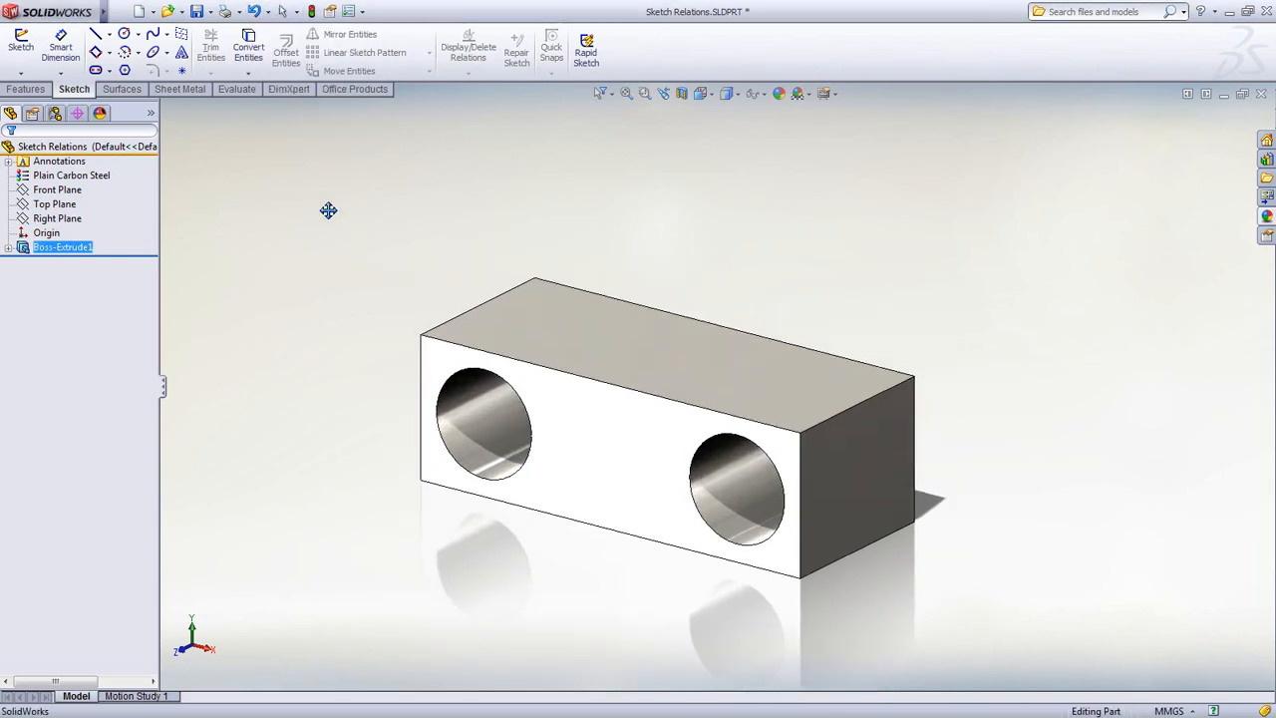
# Step: Start a new sketch on the block's right end face with the 3 Point Corner Rectangle tool
pyautogui.click(845, 488)
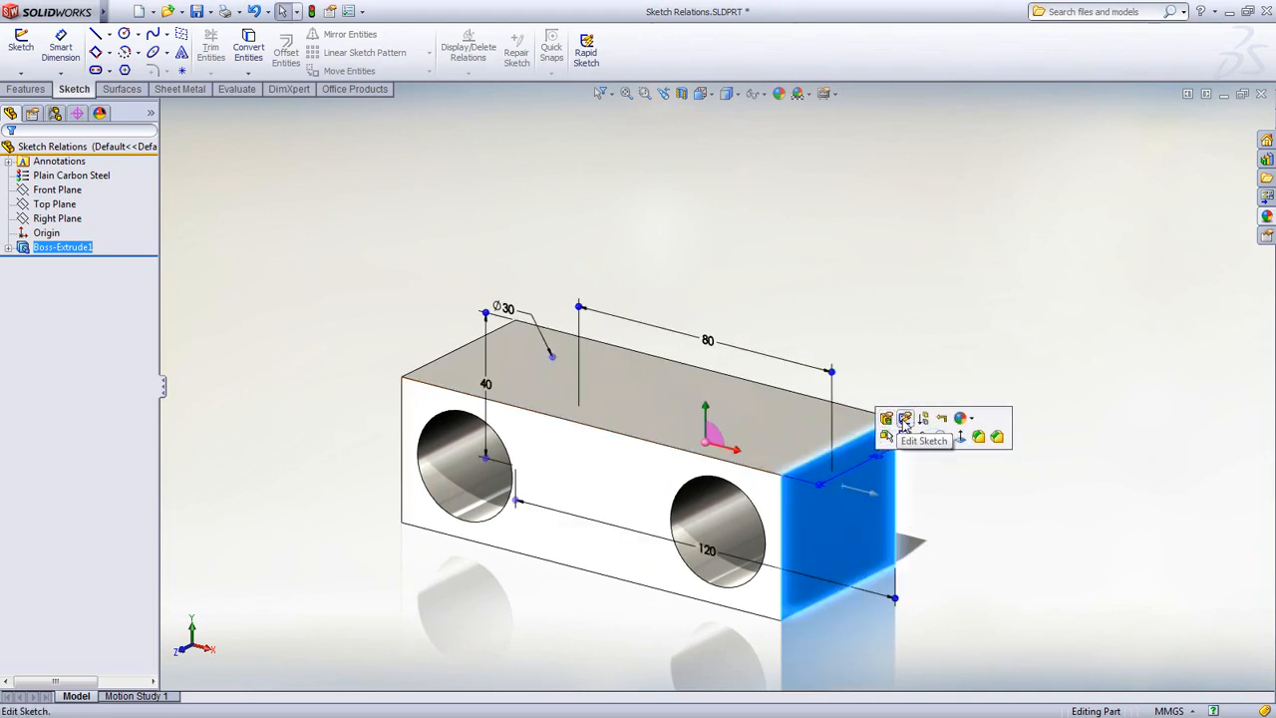
pyautogui.click(904, 437)
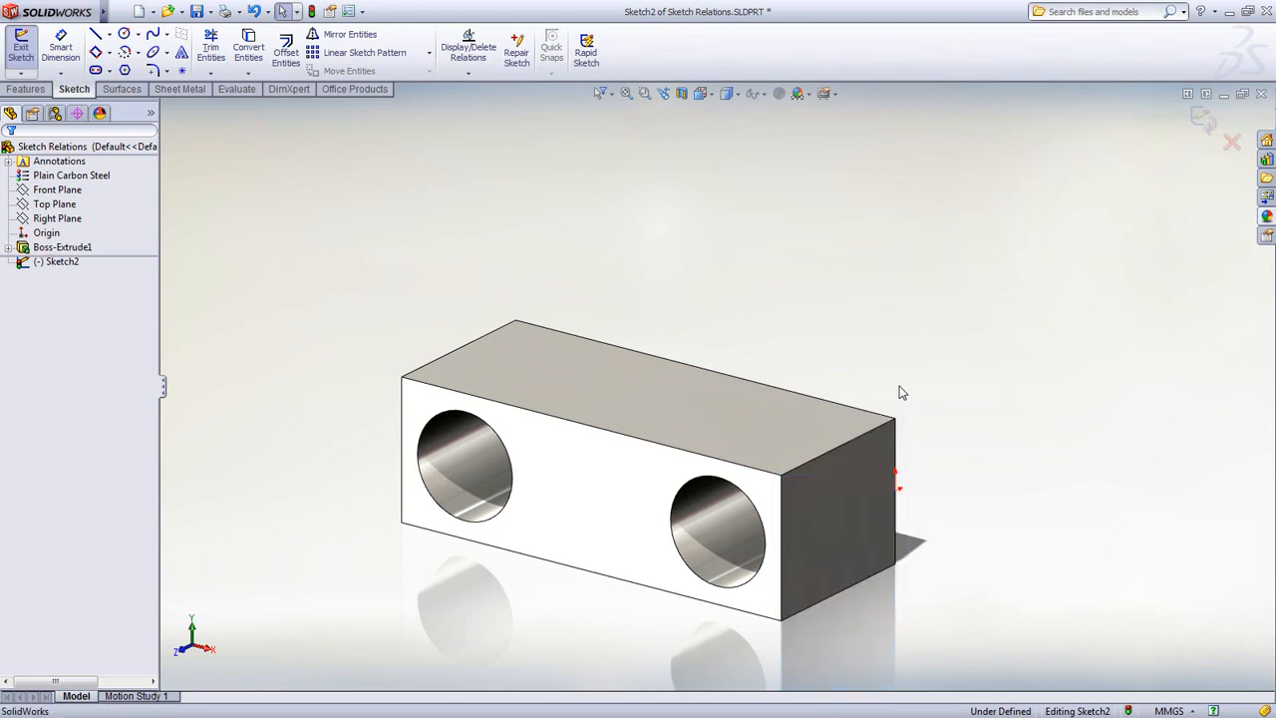
pyautogui.press('s')
pyautogui.click(926, 416)
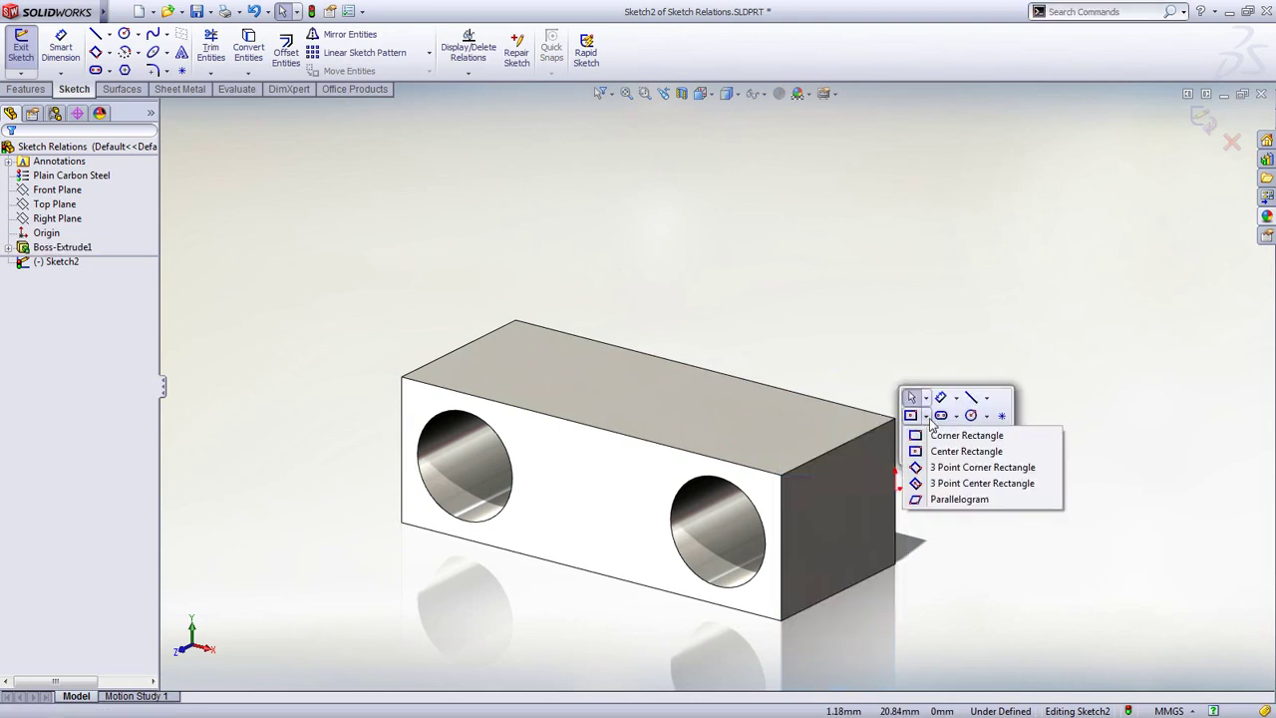
pyautogui.click(939, 467)
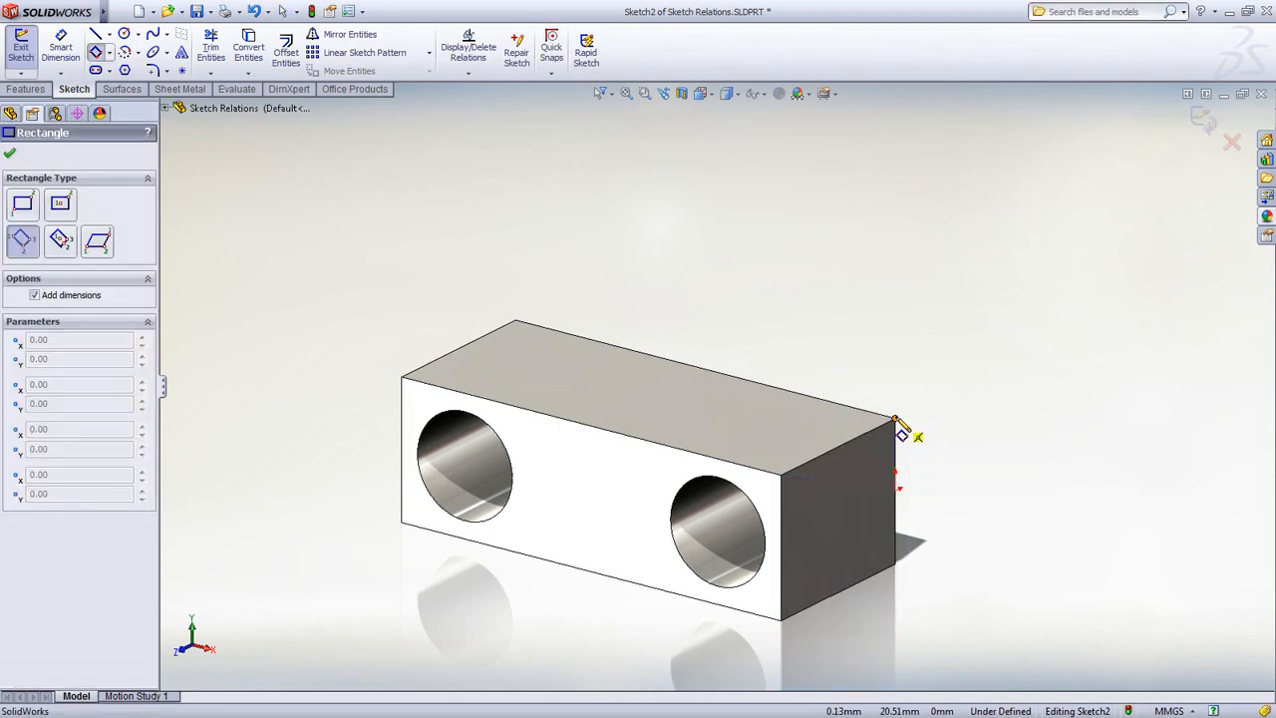
# Step: Draw a fully defined rectangle 50 mm along the end face top and 60 mm high
pyautogui.click(895, 420)
pyautogui.click(782, 475)
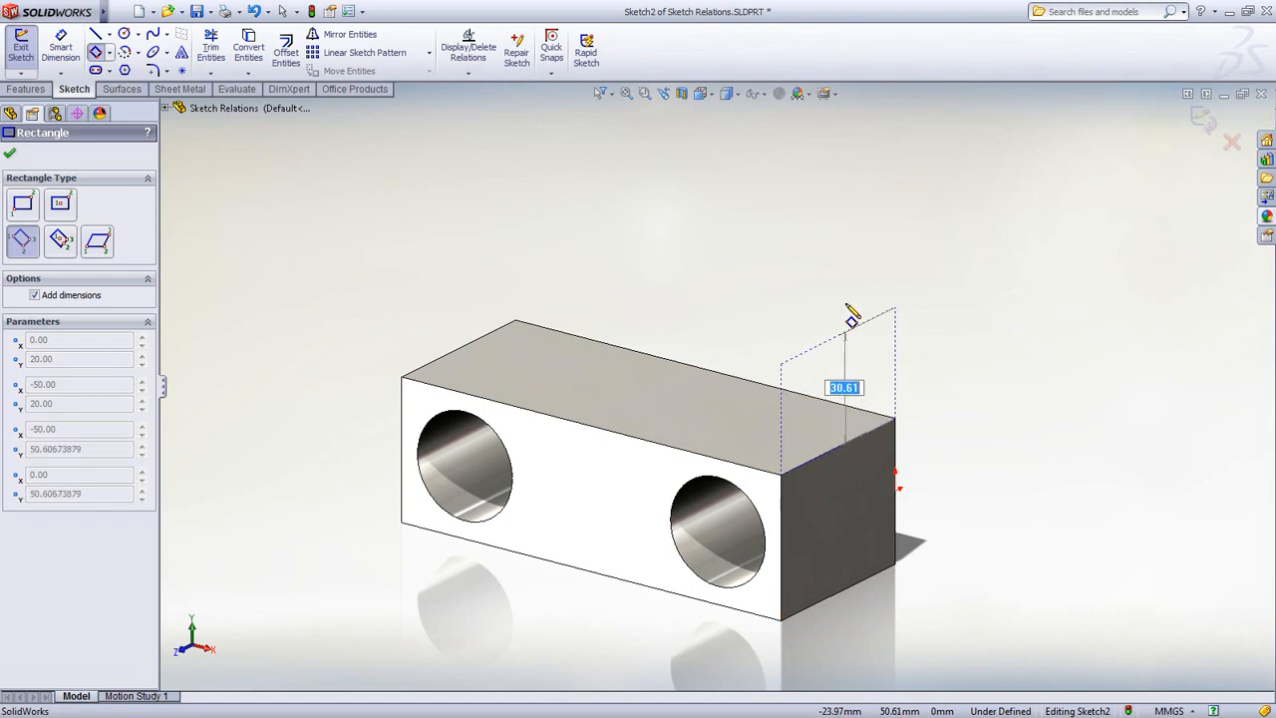
pyautogui.press('Return')
pyautogui.press('Escape')
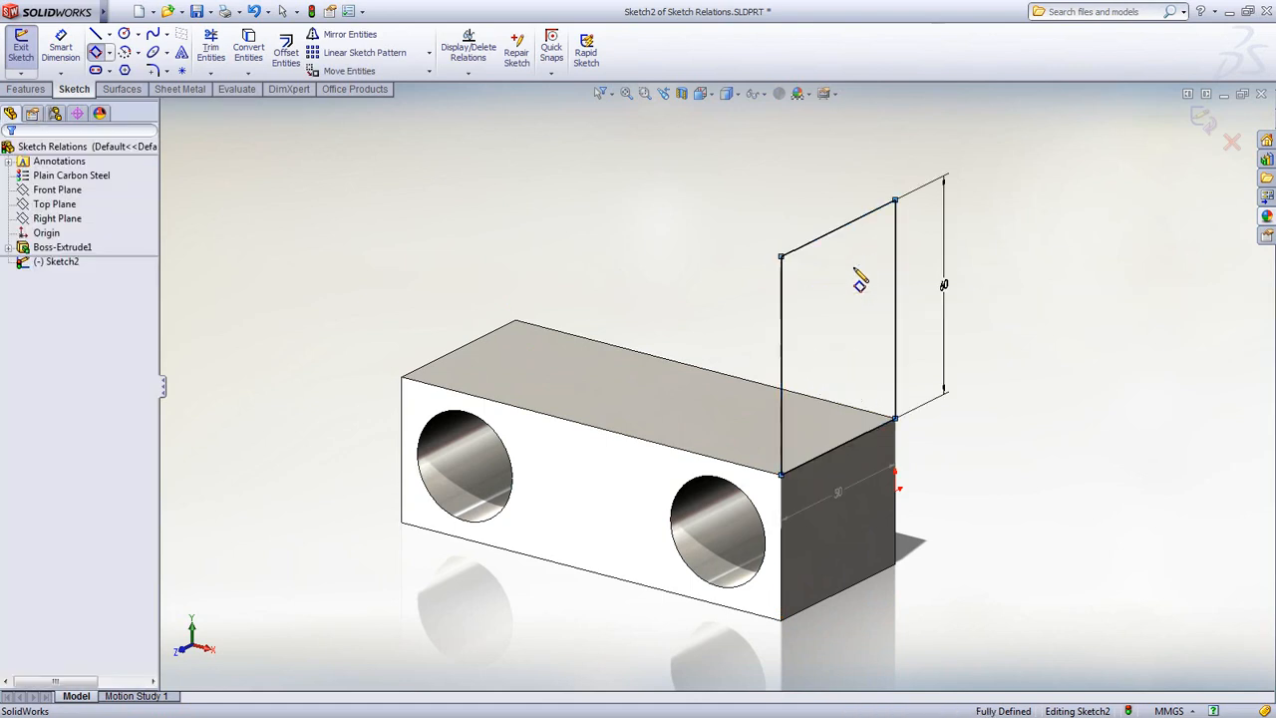
# Step: Sketch a circle centred on the rectangle's top edge, tangent to its side, with a concentric Ø16 inner circle
pyautogui.moveTo(858, 268); pyautogui.dragTo(925, 274, button='right')
pyautogui.rightClick(855, 277)
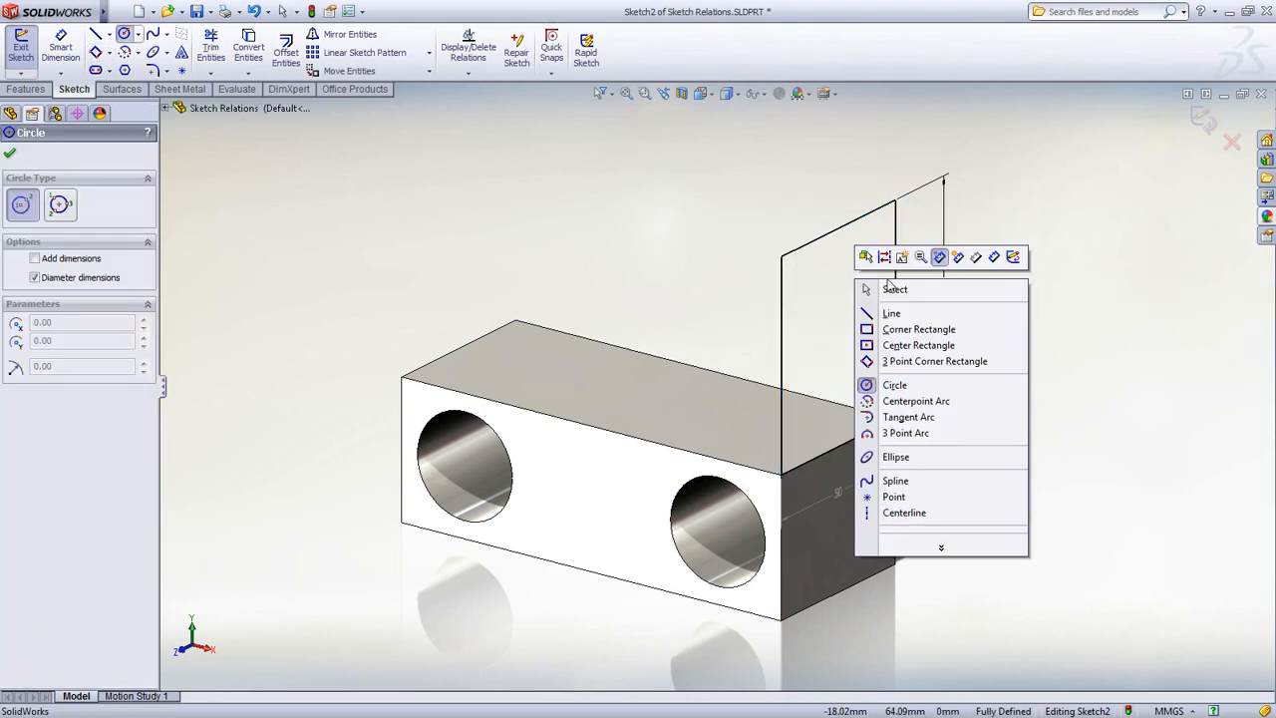
pyautogui.click(940, 261)
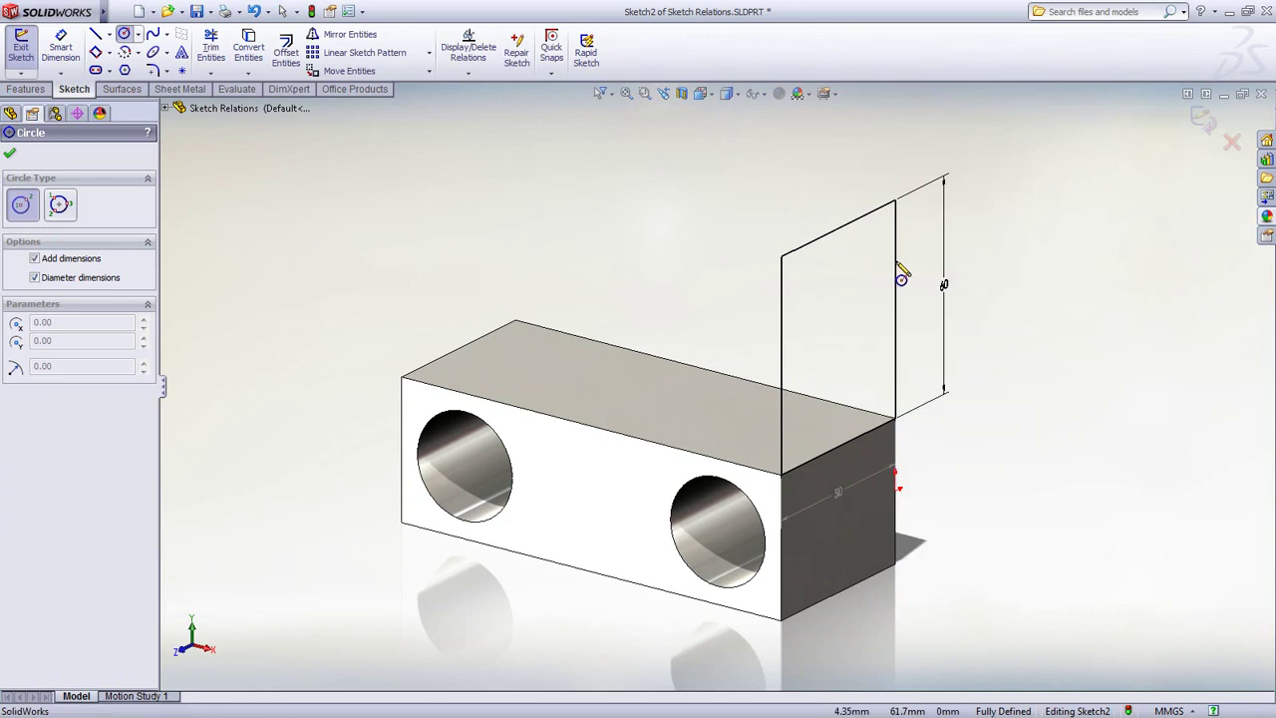
pyautogui.click(817, 237)
pyautogui.click(899, 214)
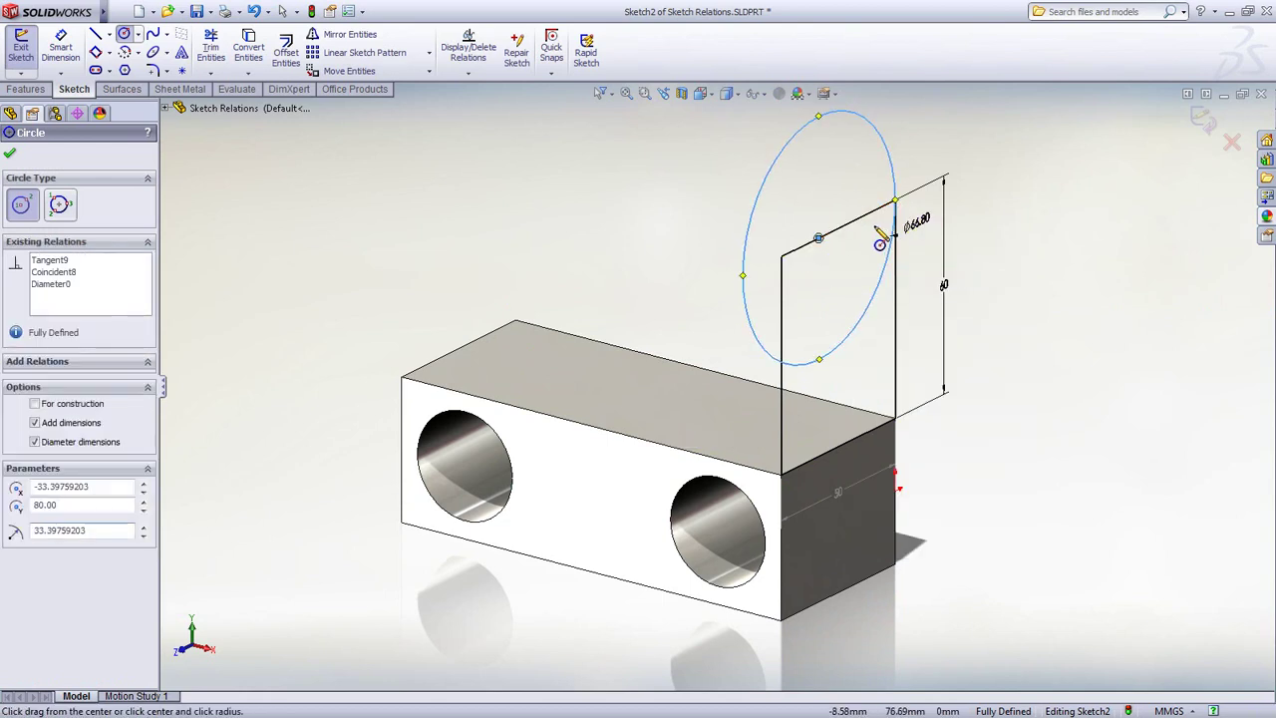
pyautogui.click(817, 237)
pyautogui.click(877, 208)
pyautogui.write('16')
pyautogui.press('Return')
pyautogui.press('Escape')
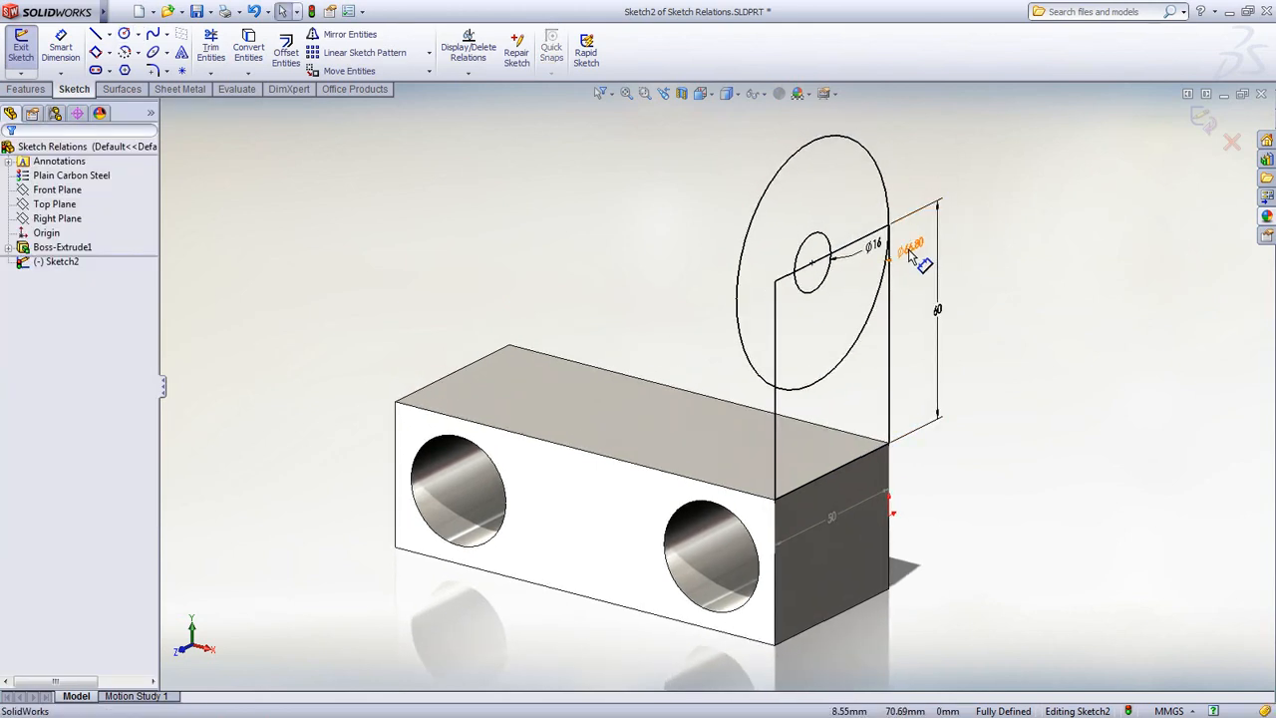
# Step: Set the large circle to Ø60 and re-anchor the height dimension to the block's base, giving 100 mm
pyautogui.moveTo(925, 251); pyautogui.dragTo(934, 175)
pyautogui.click(923, 147)
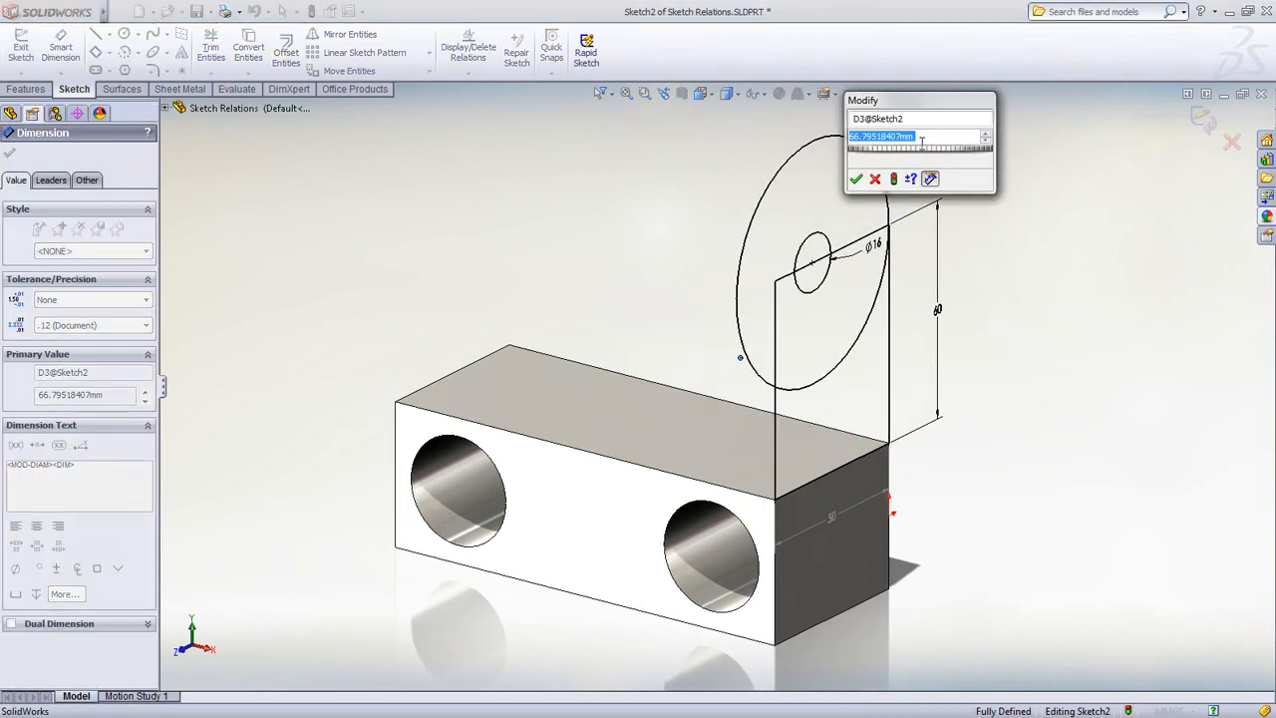
pyautogui.write('60')
pyautogui.press('Return')
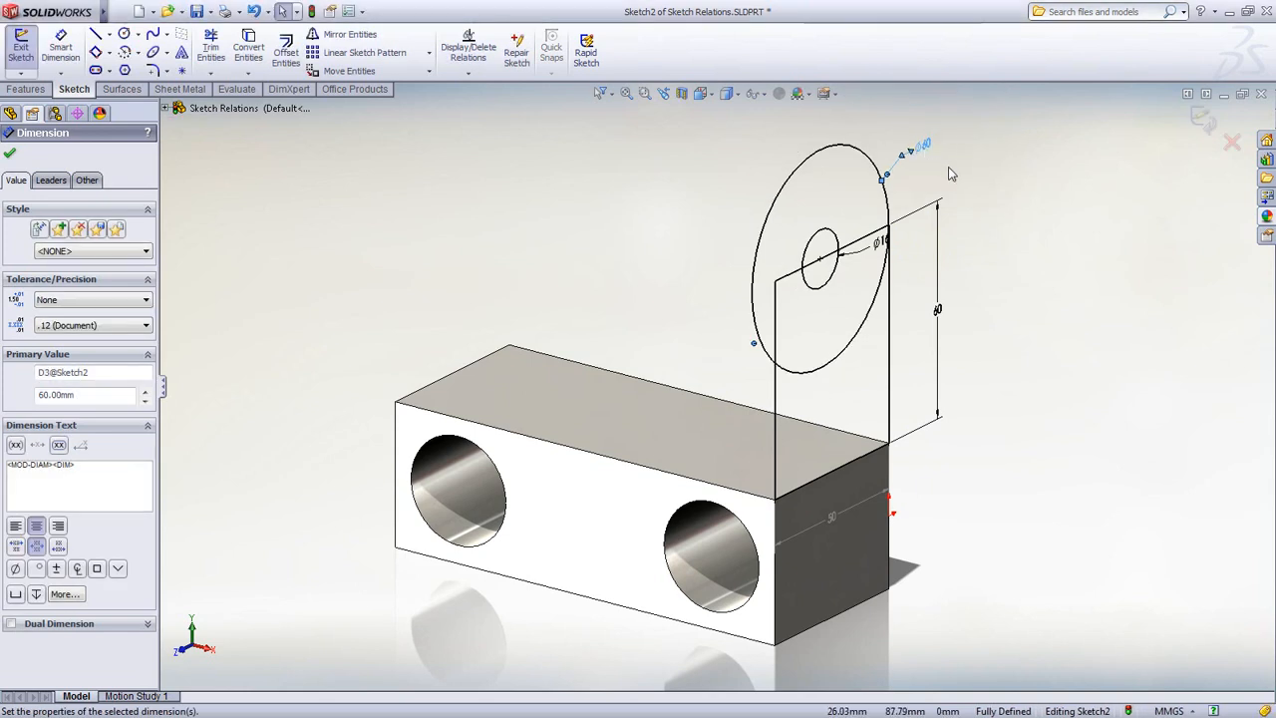
pyautogui.click(942, 317)
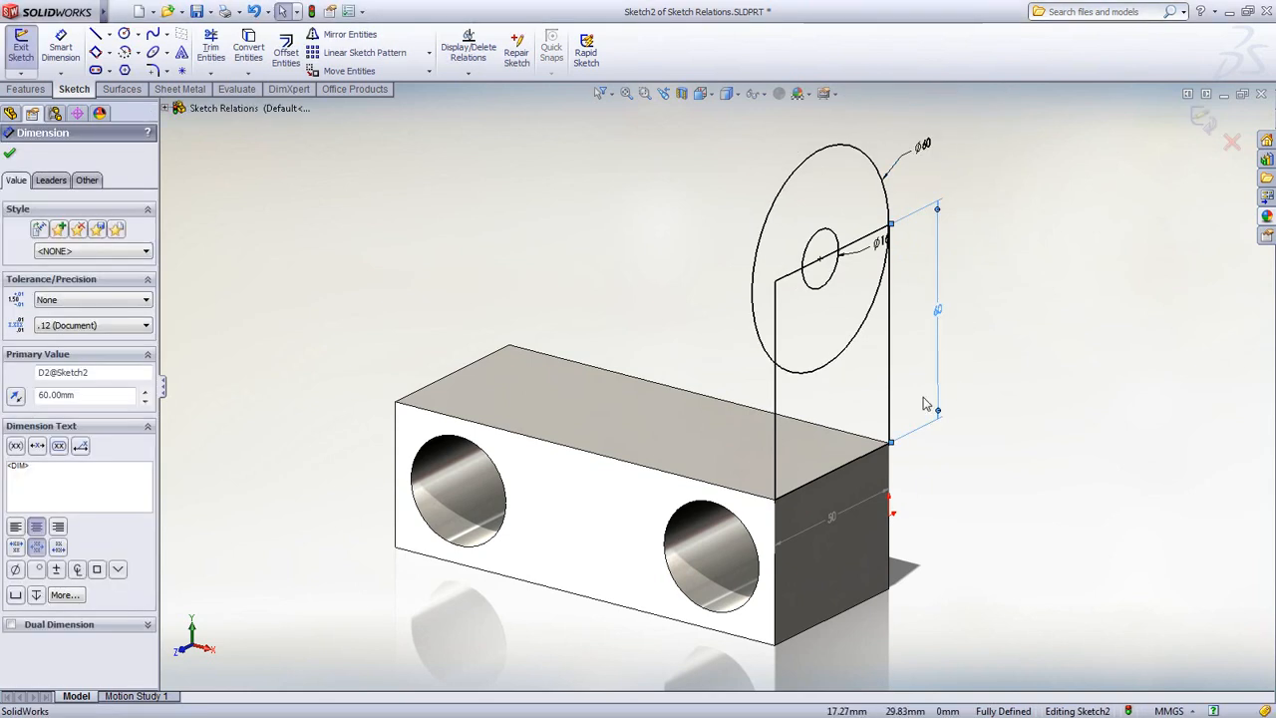
pyautogui.moveTo(894, 450); pyautogui.dragTo(885, 599)
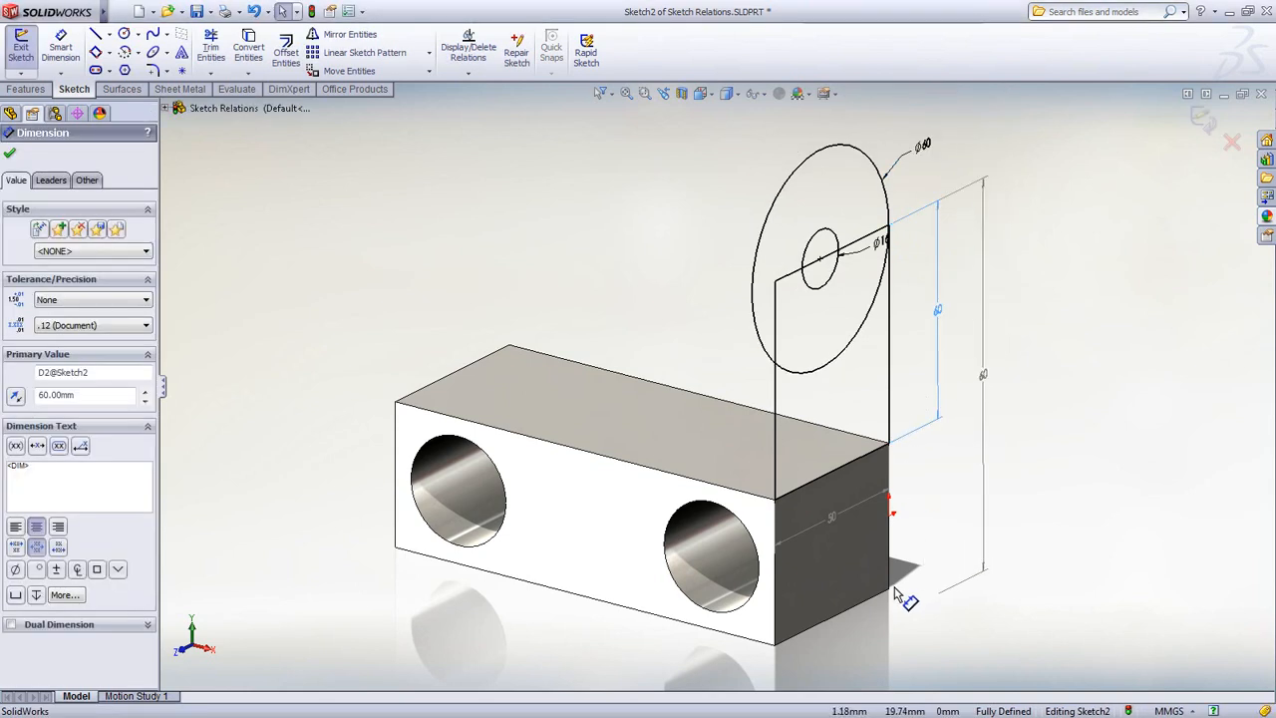
# Step: Contour-select the ring between the Ø60 and Ø16 circles, extrude it into Boss-Extrude2, then select the rectangle region
pyautogui.press('Escape')
pyautogui.hotkey('ctrl', 'b')
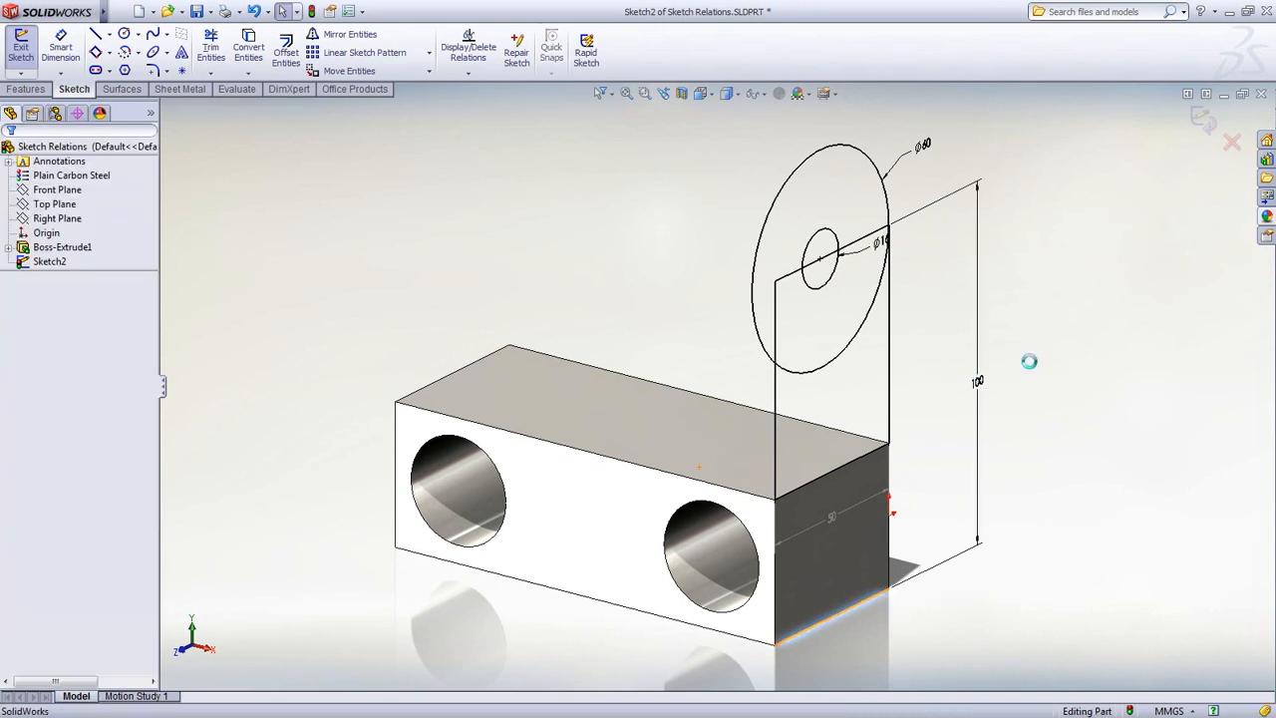
pyautogui.rightClick(1032, 369)
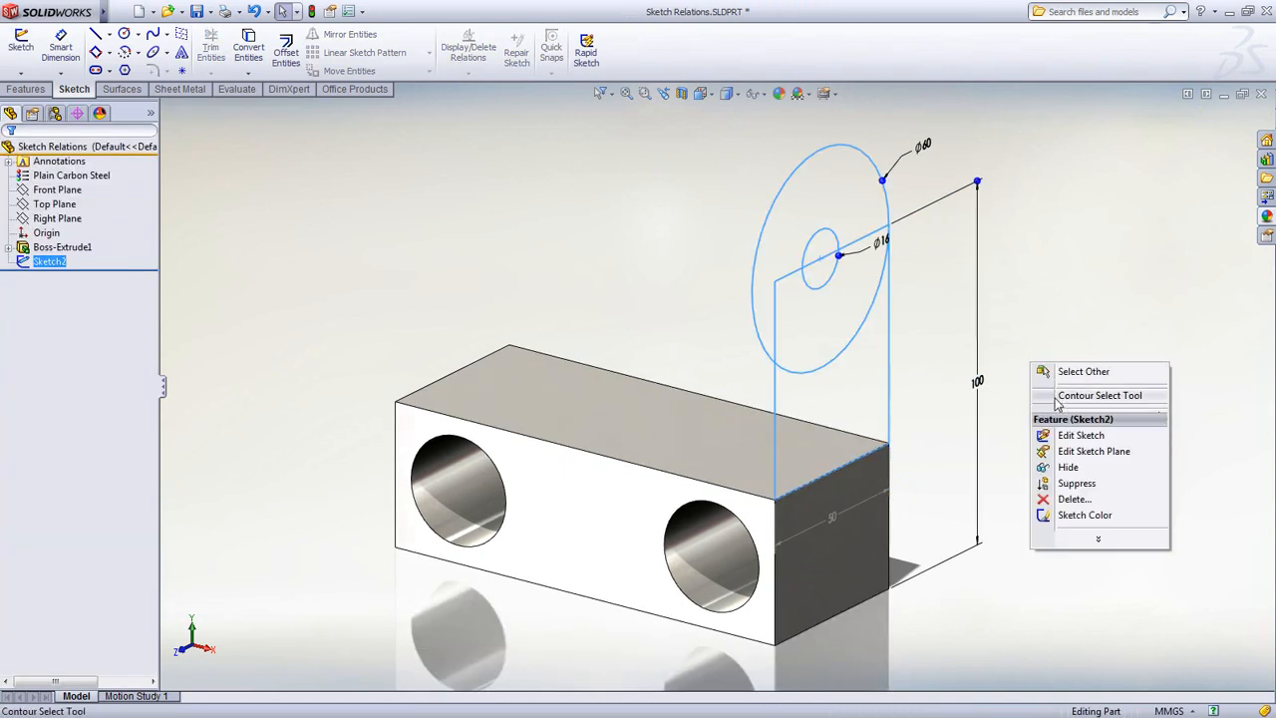
pyautogui.click(1035, 395)
pyautogui.click(861, 314)
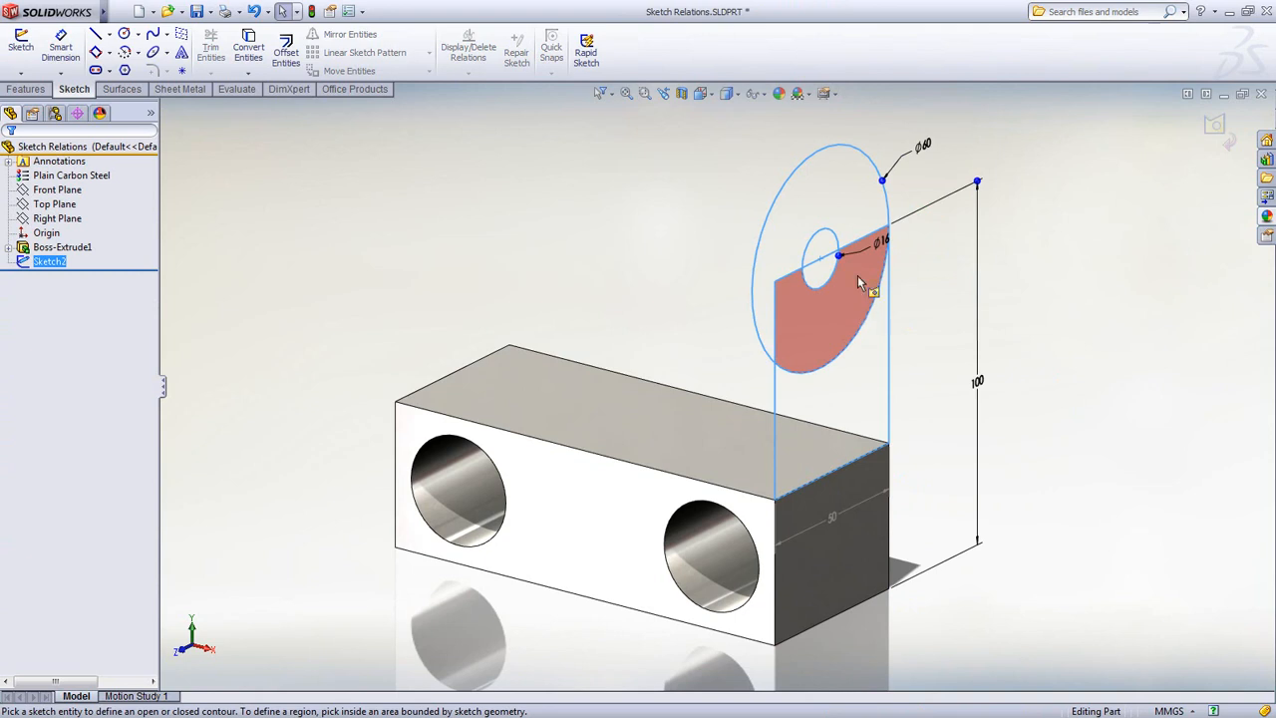
pyautogui.click(808, 292)
pyautogui.click(787, 268)
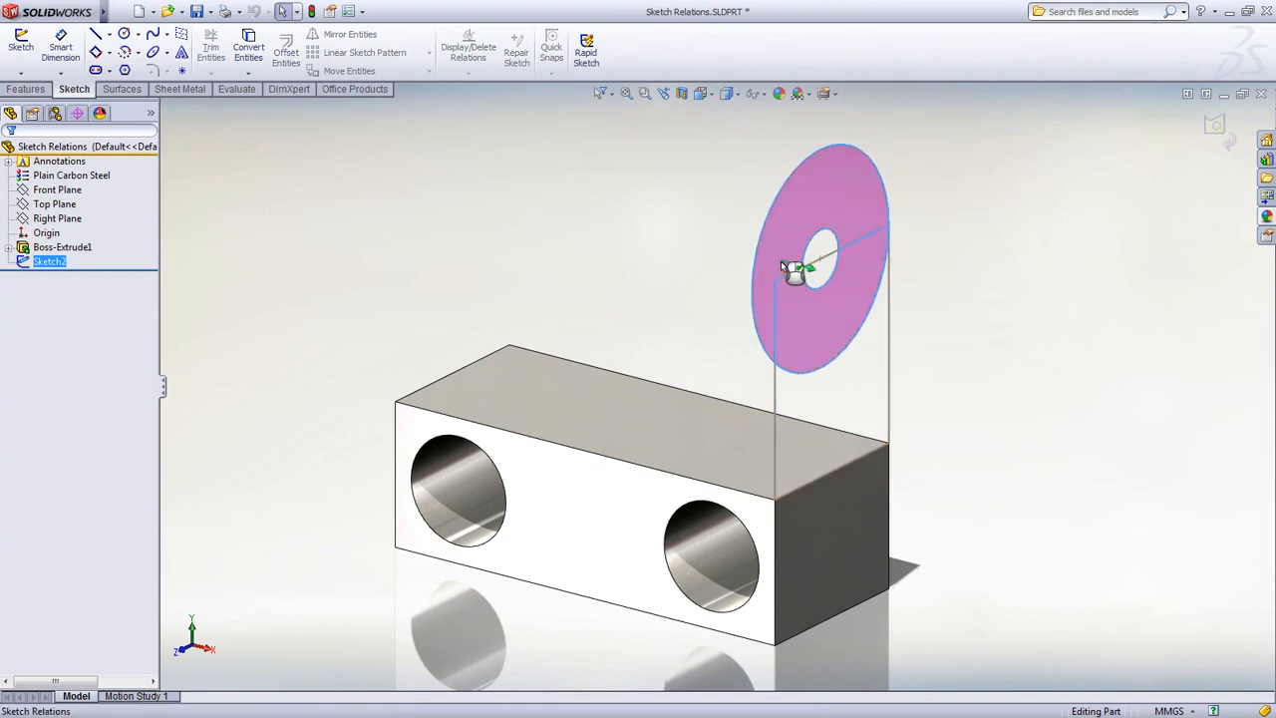
pyautogui.moveTo(809, 279); pyautogui.dragTo(759, 247)
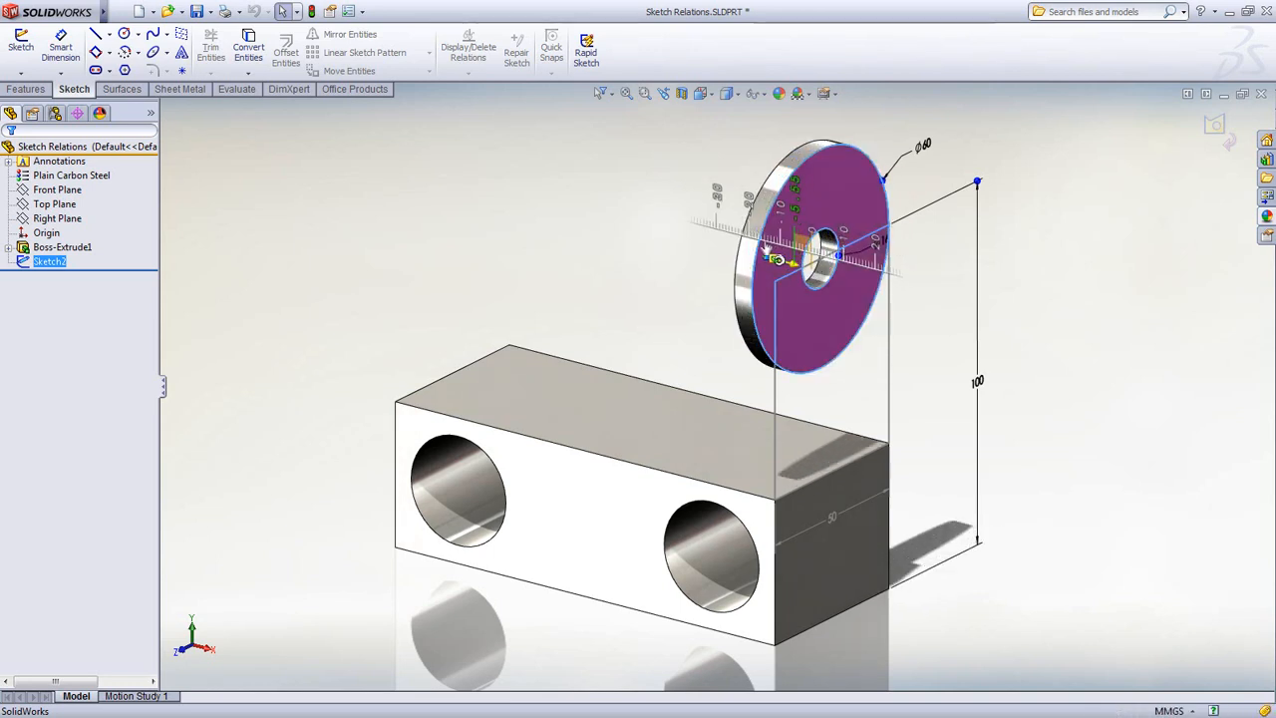
pyautogui.click(853, 363)
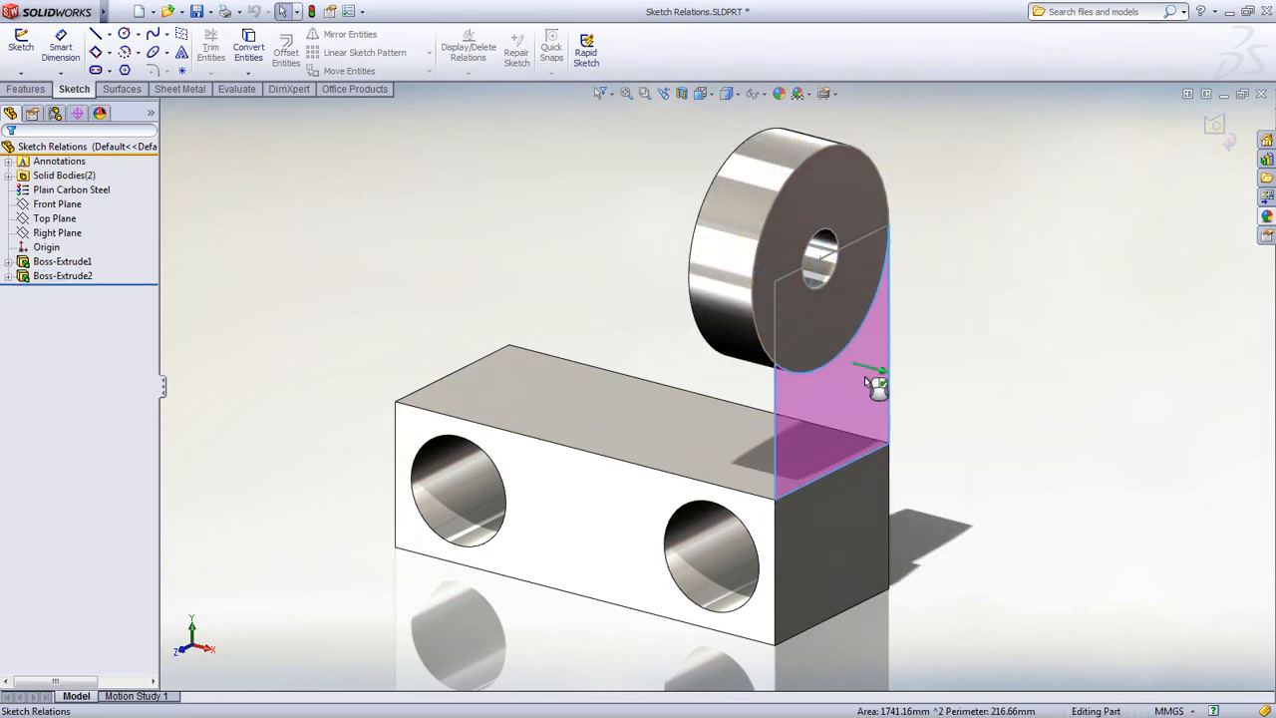